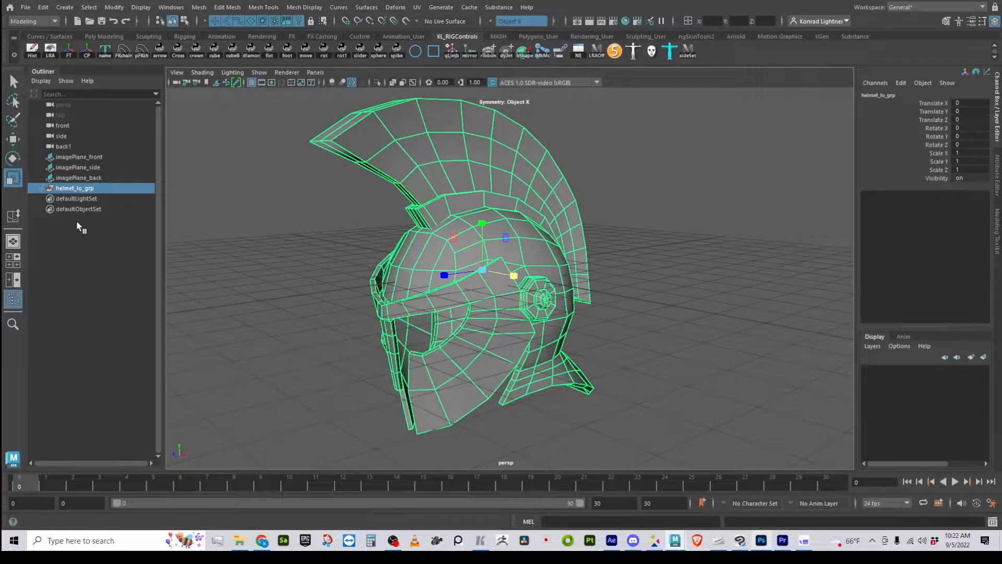
- Duplicate the helmet_lo_grp group and hide the original group
key(ctrl+d)
click(41, 199)
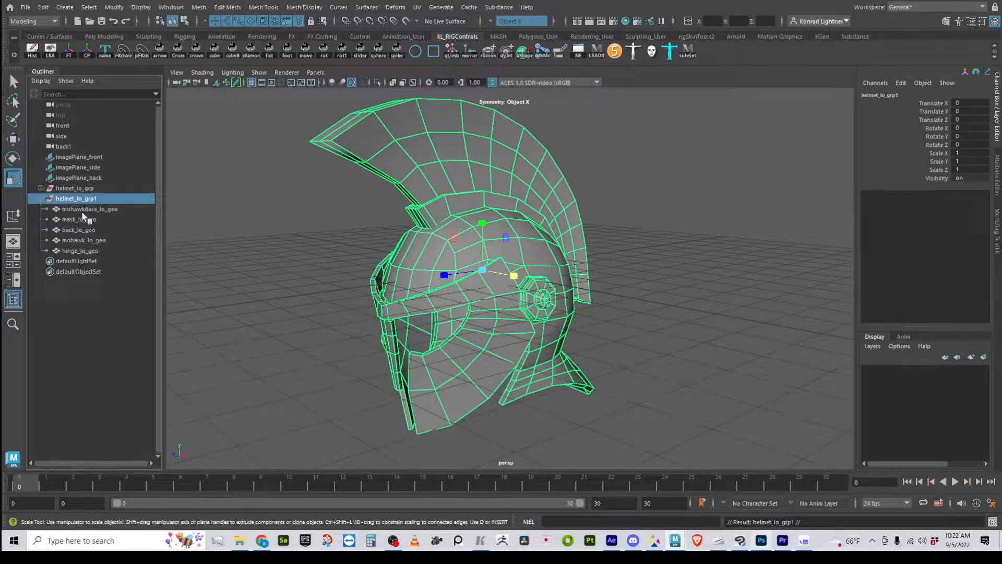
click(87, 191)
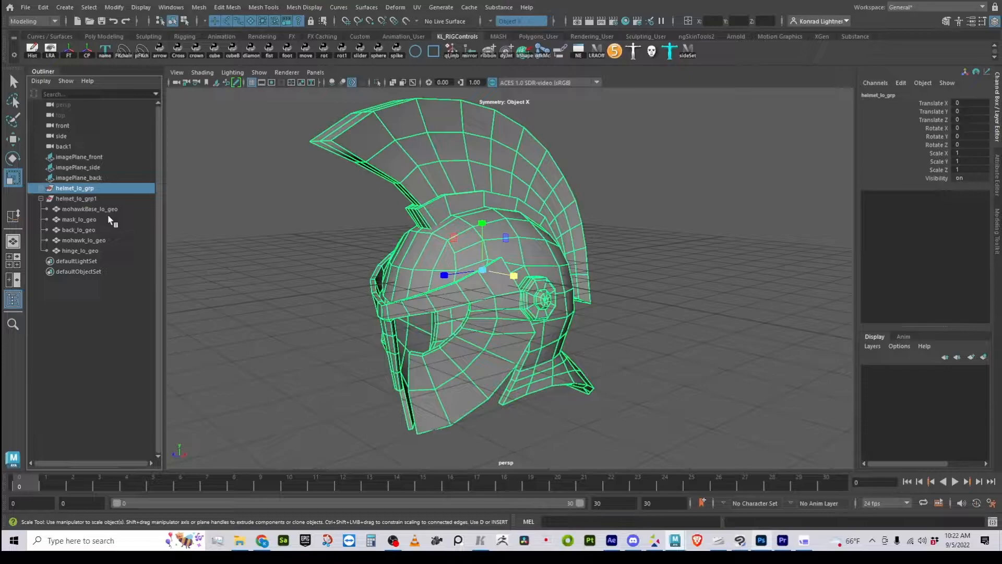
key(ctrl+h)
- Switch the Visibility attribute of helmet_lo_grp on and set it back to 0
click(86, 190)
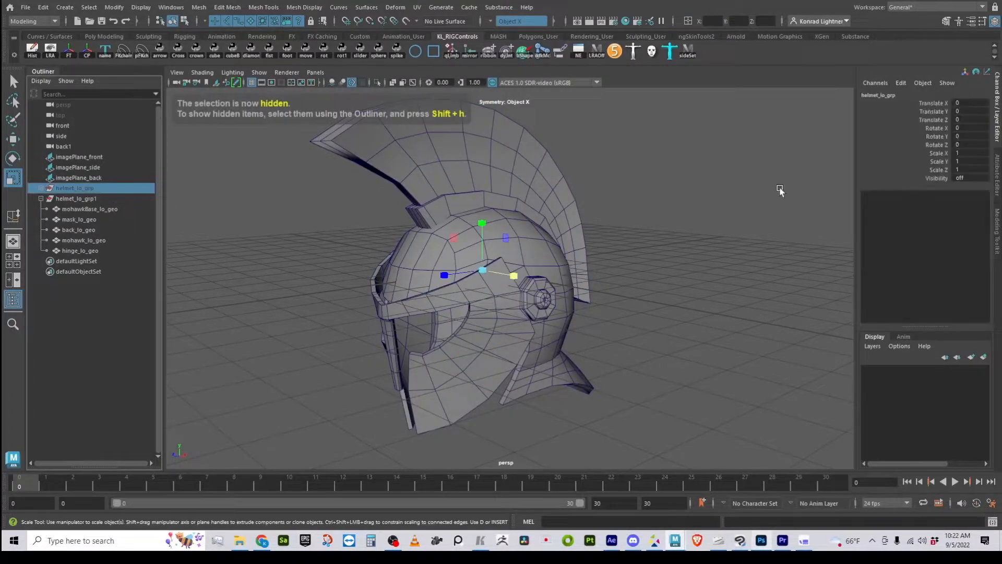
double_click(960, 178)
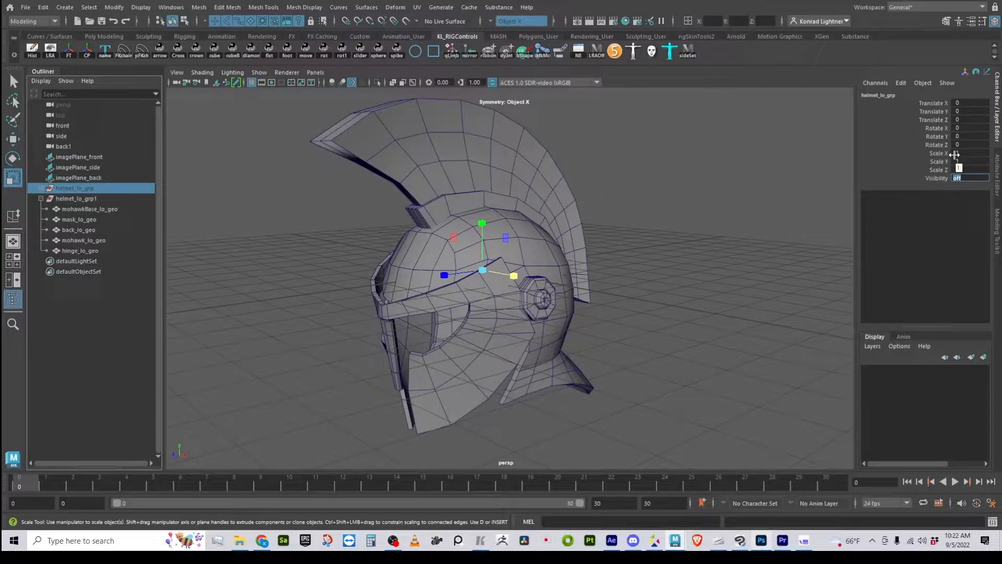
key(Return)
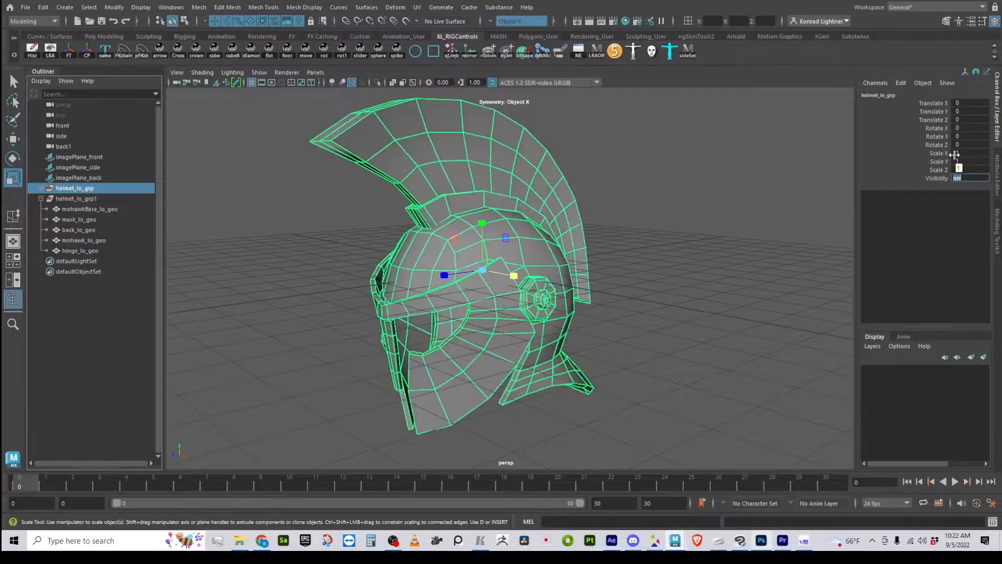
text(0)
key(Return)
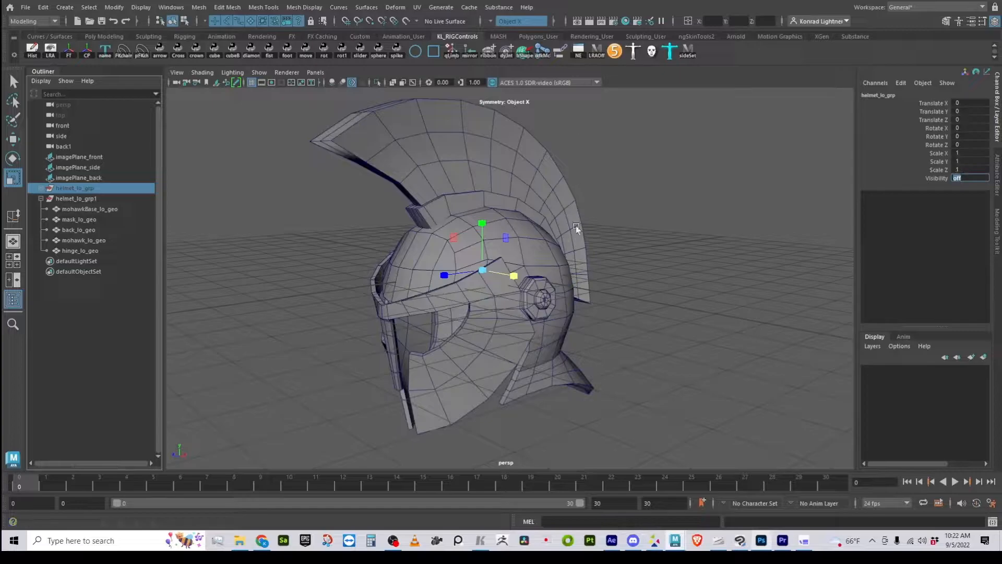
- Isolate mohawk_lo_geo from the duplicated helmet group in the viewport and frame it
click(646, 312)
click(91, 199)
alt+drag(612, 299, 470, 315)
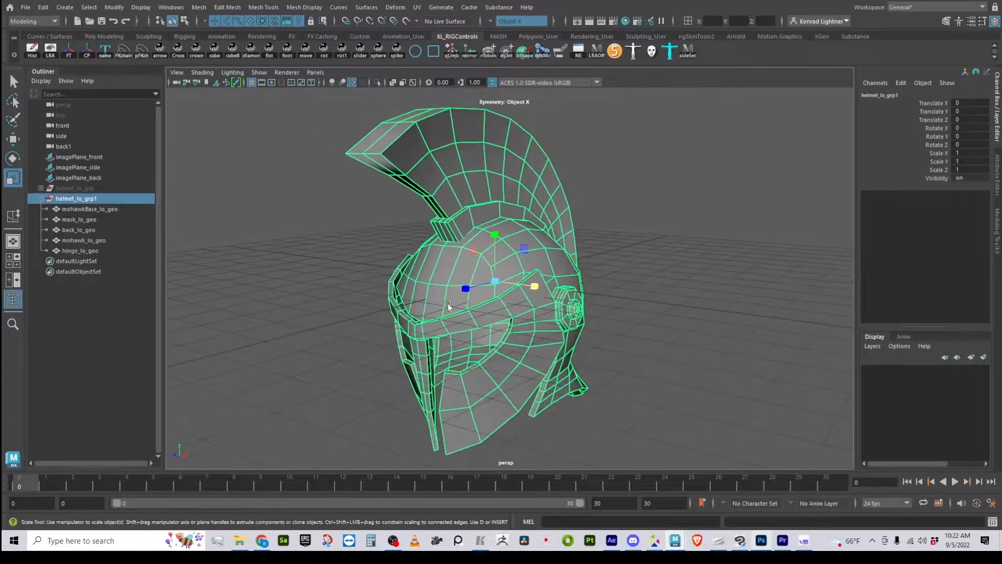
alt+drag(588, 300, 566, 316)
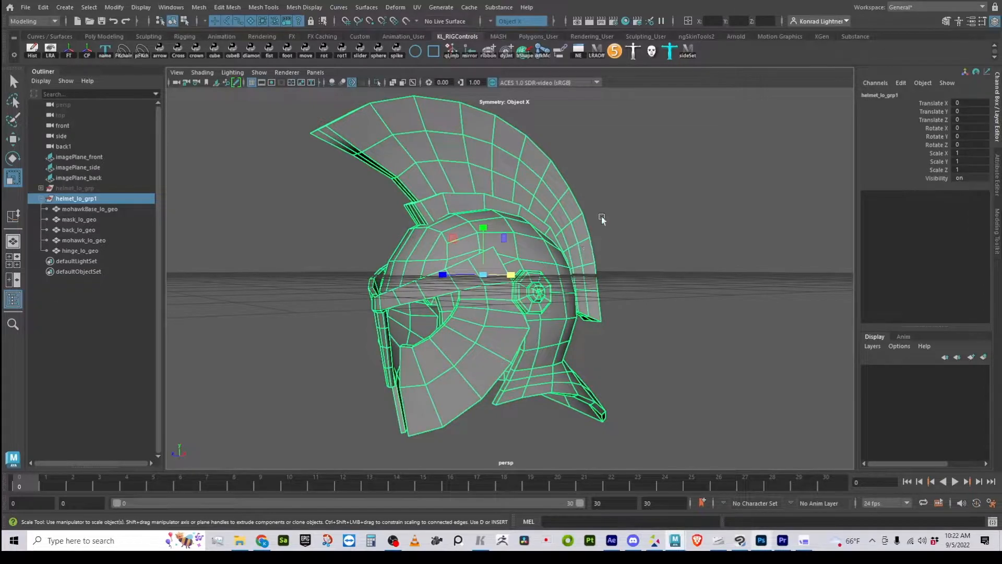
alt+drag(633, 280, 568, 246)
alt+middle_drag(568, 246, 594, 319)
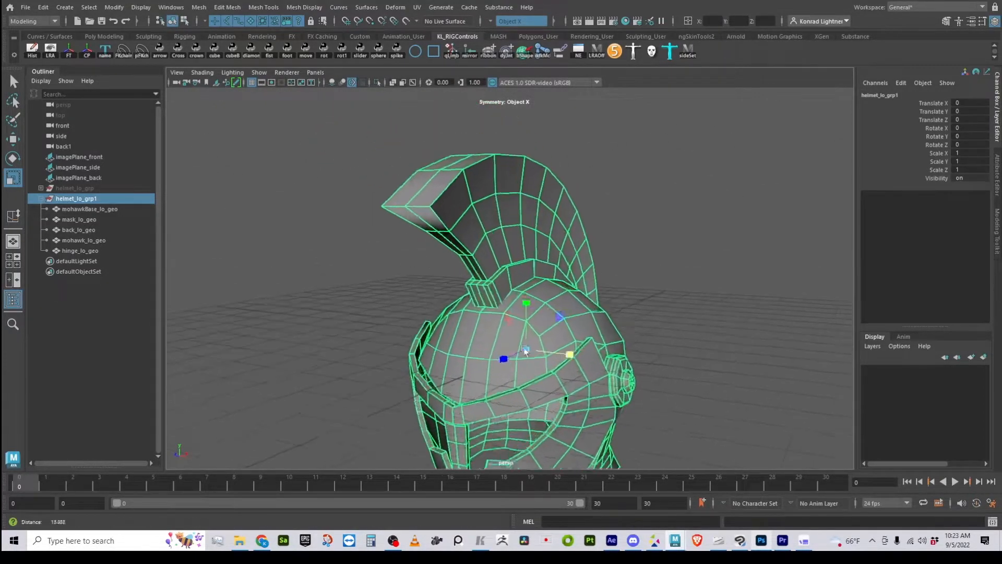
scroll(594, 320, up, 3)
click(578, 197)
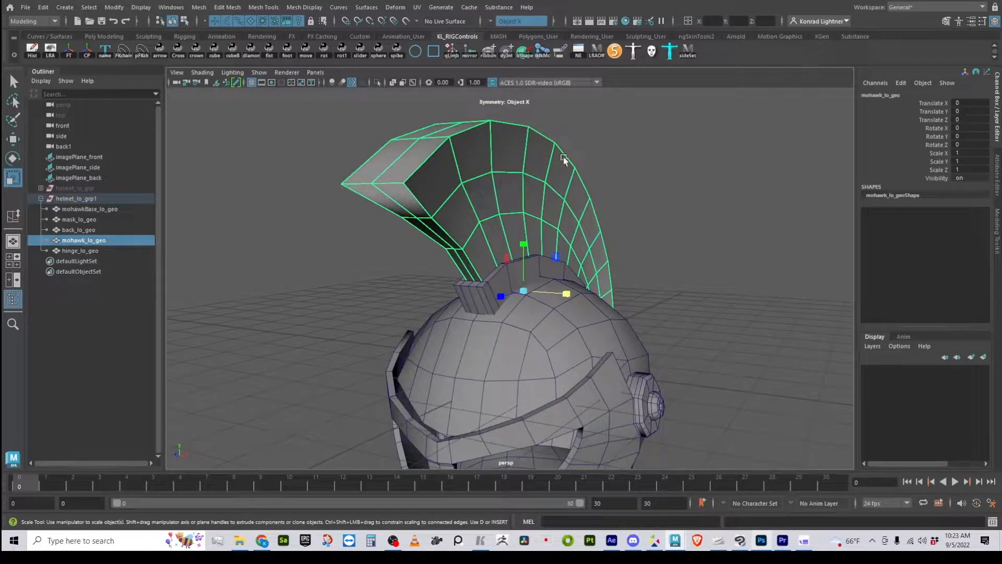
click(379, 83)
key(f)
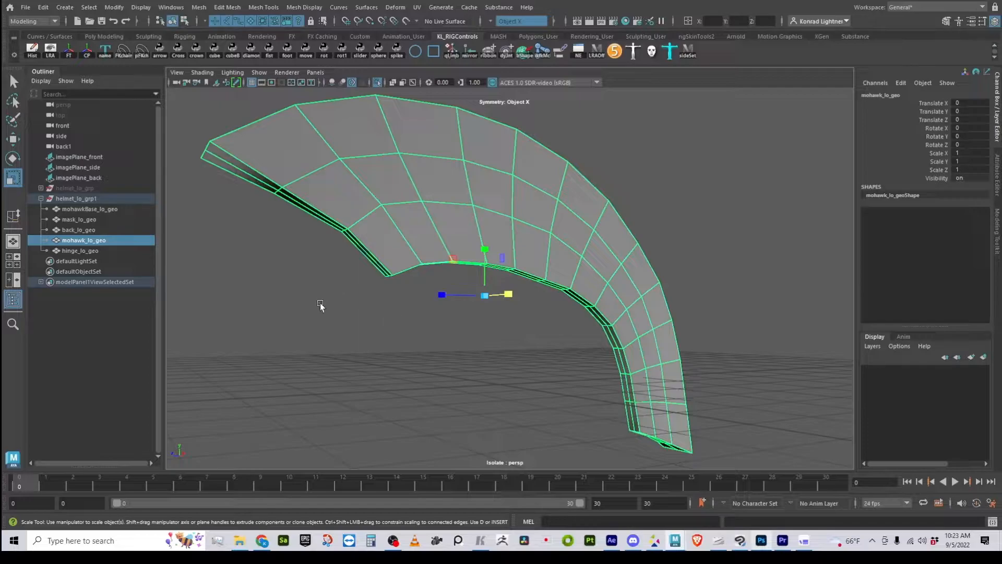
- Preview the mohawk mesh smoothed, examine how its front corners round off, and return to the unsmoothed display
key(3)
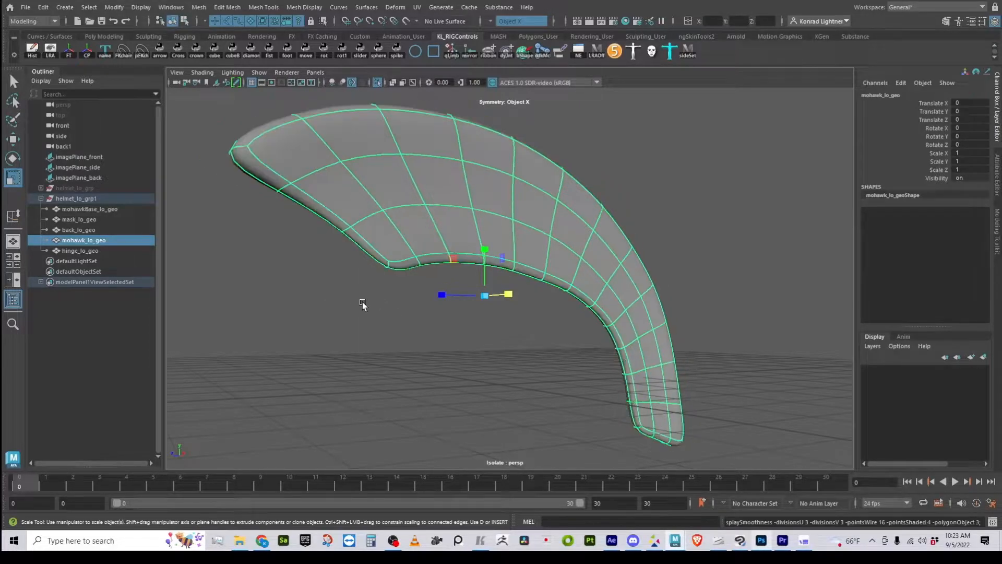
alt+drag(345, 318, 424, 264)
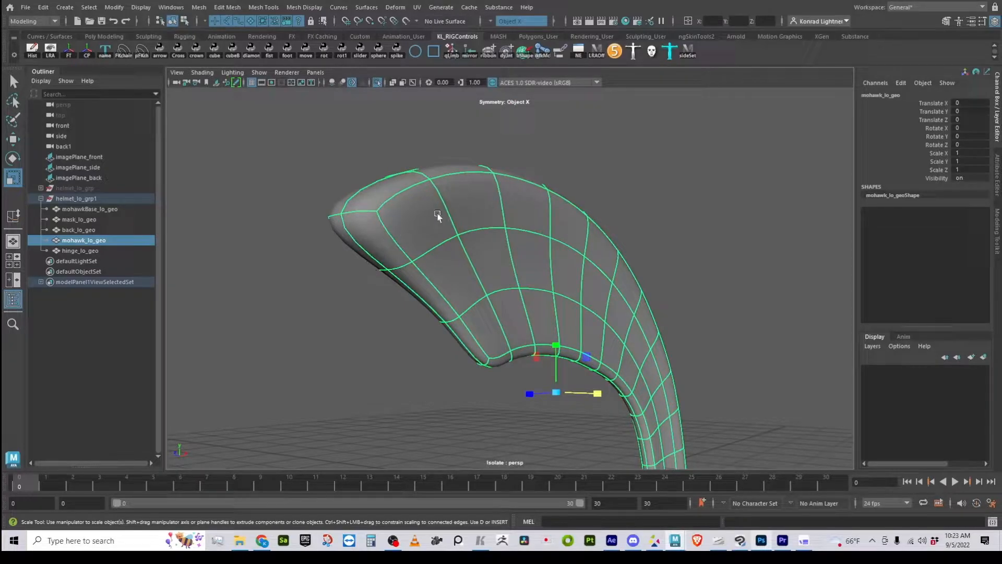
alt+drag(500, 208, 467, 246)
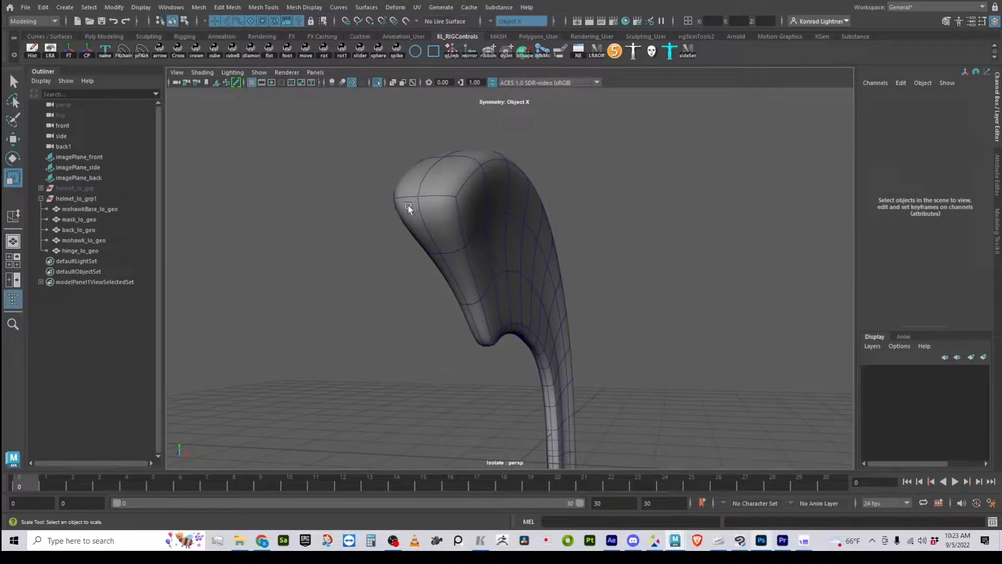
scroll(467, 211, up, 3)
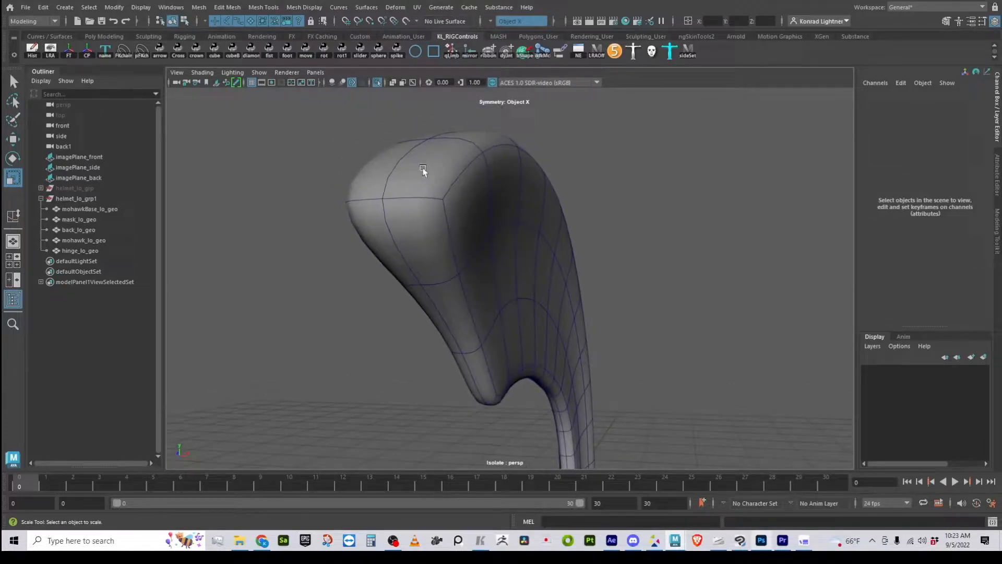
click(550, 235)
key(1)
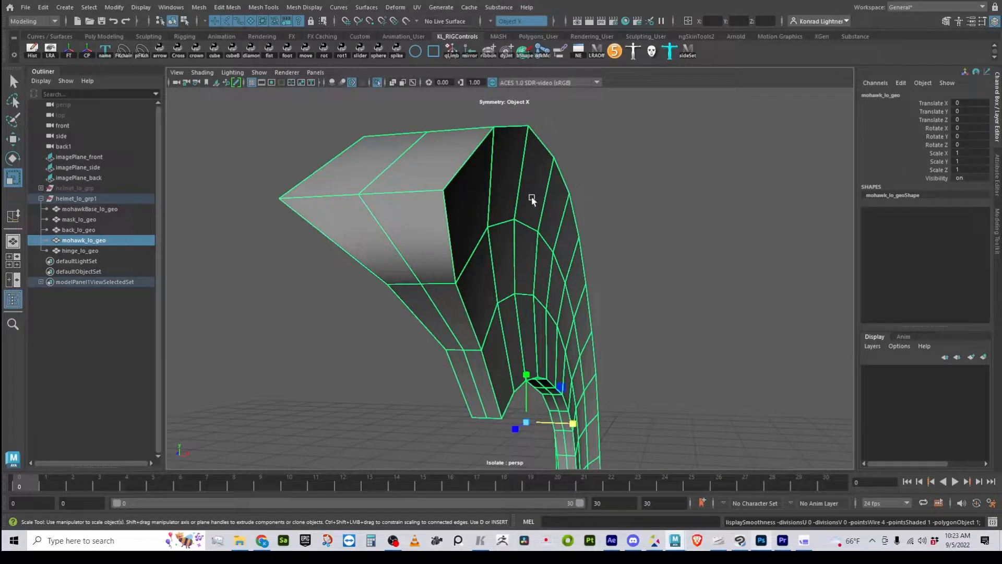
- Try the Smooth operation on the mohawk mesh with one division
shift+right_click(597, 192)
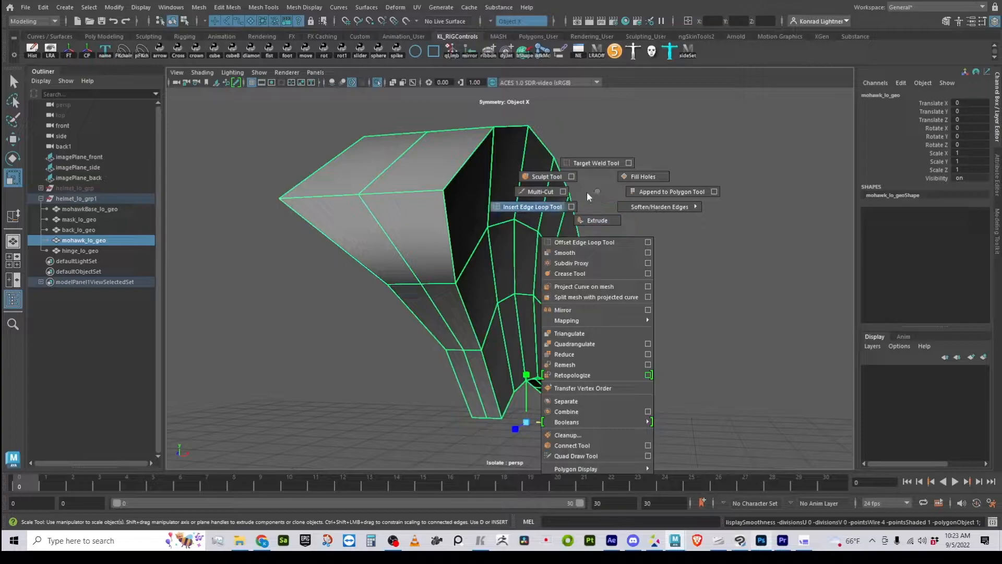
click(574, 256)
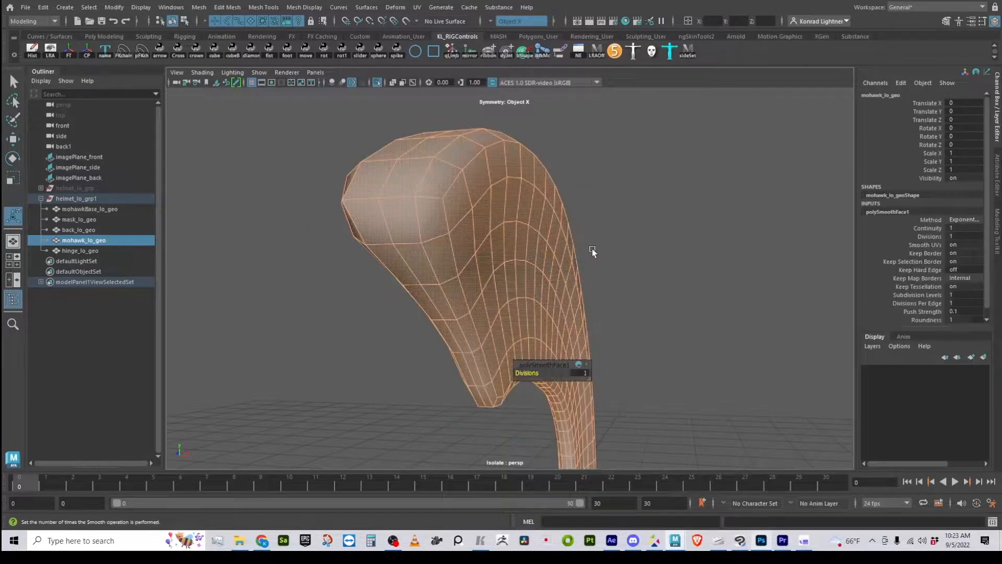
click(679, 255)
alt+drag(545, 309, 584, 273)
alt+drag(599, 178, 566, 231)
click(431, 205)
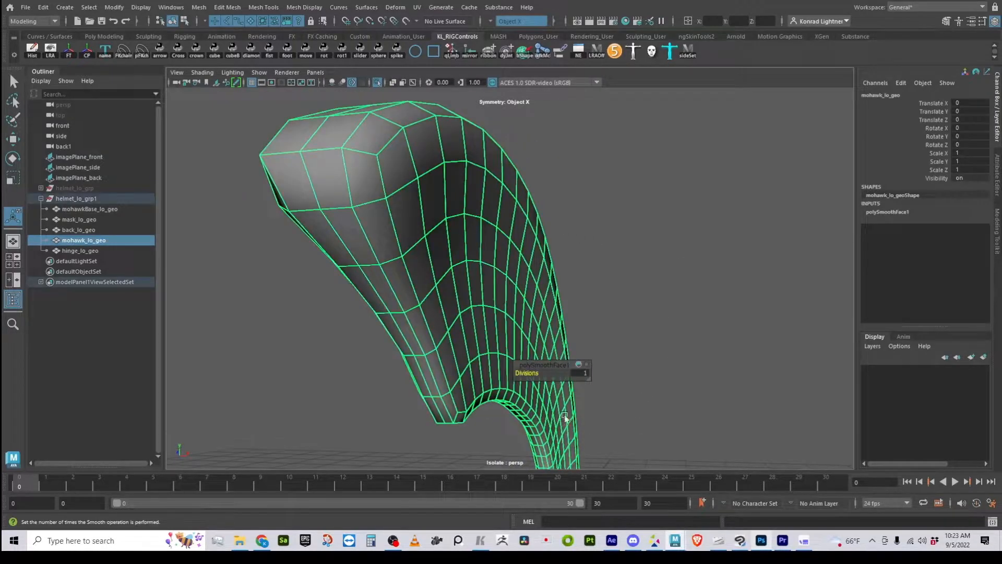
- Set the Smooth operation's divisions to 3 and inspect the mohawk's dense mesh
click(585, 374)
drag(684, 312, 650, 314)
click(569, 382)
click(585, 374)
text(3)
key(Return)
click(656, 204)
alt+right_drag(656, 205, 626, 206)
alt+drag(626, 205, 588, 201)
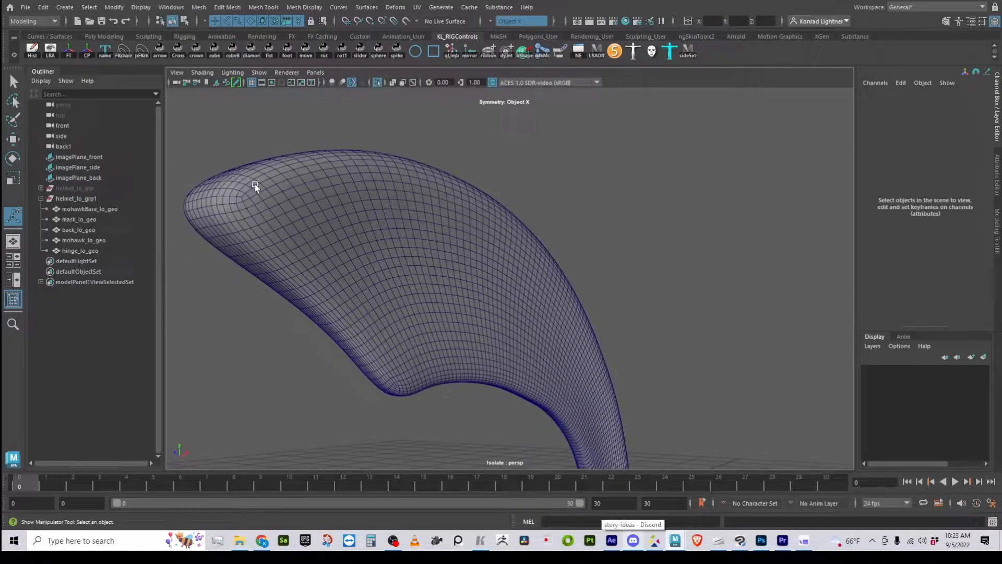
alt+drag(407, 246, 456, 253)
mouse_move(545, 371)
alt+mouse_down()
mouse_move(566, 381)
mouse_move(551, 372)
alt+mouse_up()
click(463, 295)
- Undo the Smooth operation on the mohawk to restore its low-poly mesh
key(ctrl+z)
key(ctrl+z)
key(ctrl+z)
key(ctrl+z)
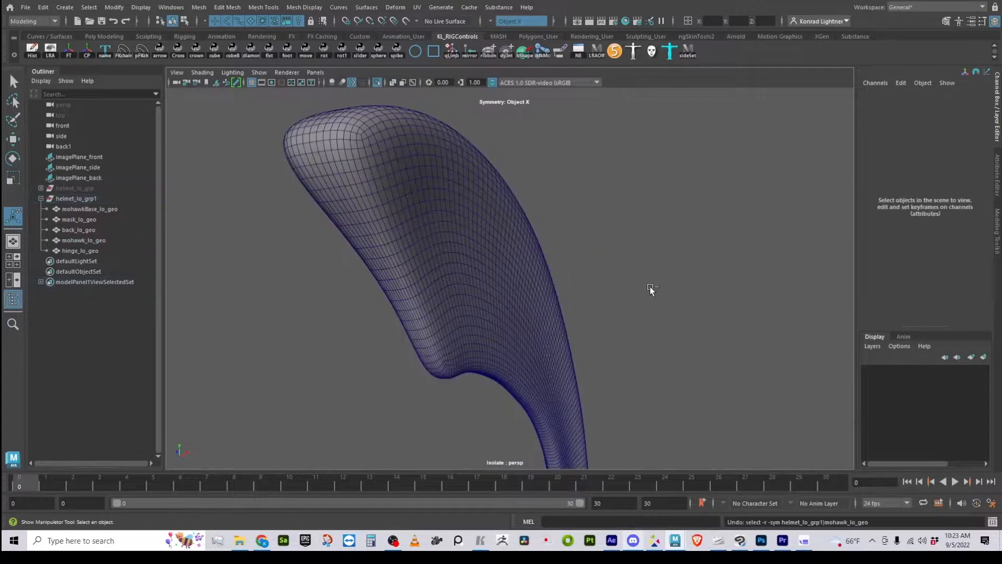
key(ctrl+z)
key(ctrl+z)
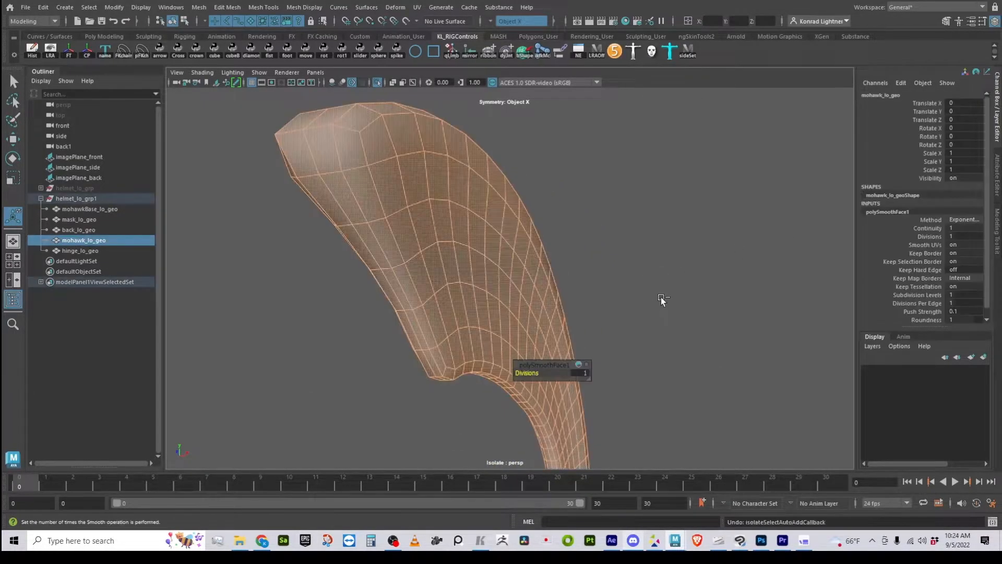
key(ctrl+z)
- Configure the Insert Edge Loop tool to maintain position as Equal distance from edge
alt+drag(738, 310, 438, 237)
alt+right_drag(437, 237, 545, 221)
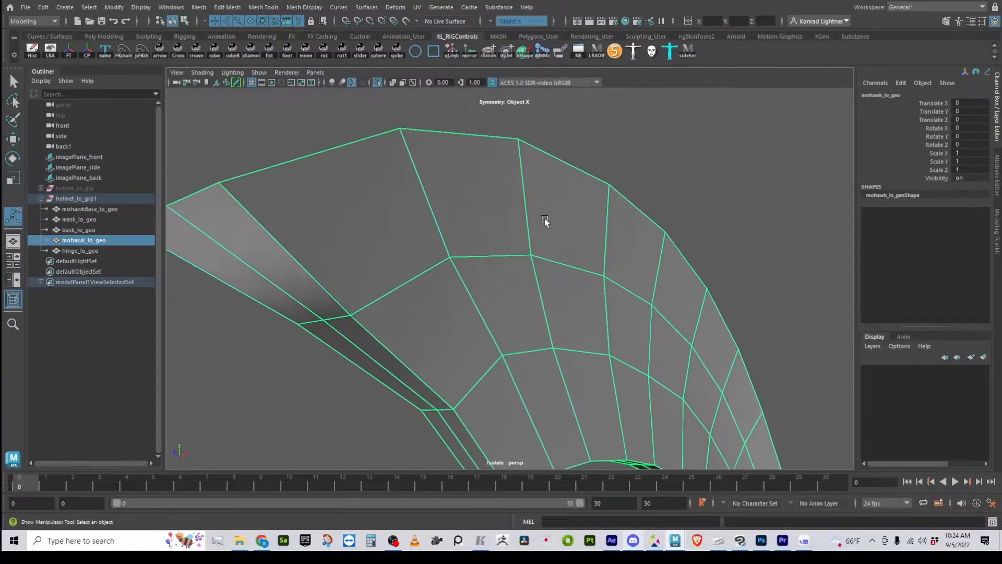
alt+drag(511, 224, 542, 198)
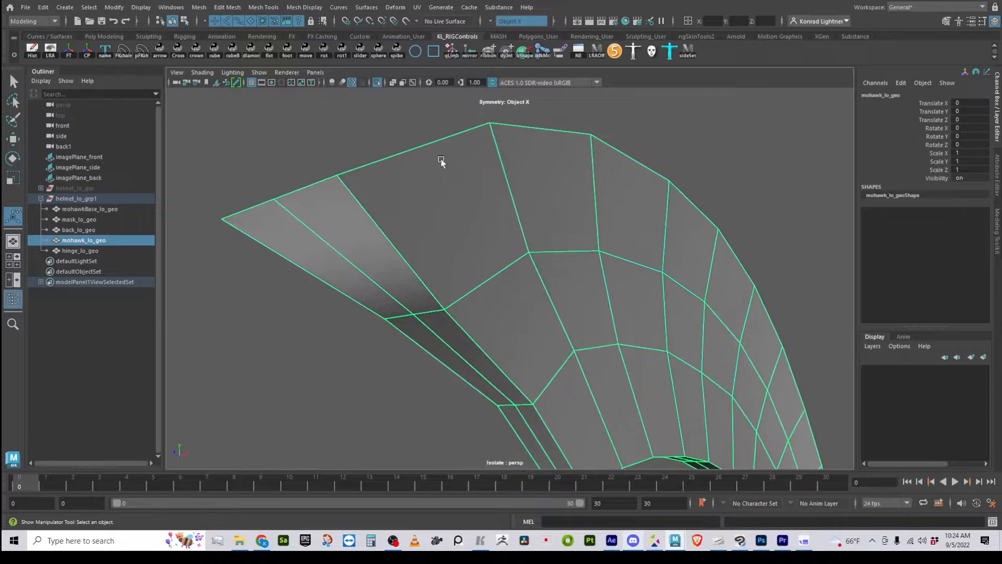
shift+right_drag(500, 154, 439, 169)
alt+drag(438, 169, 409, 197)
double_click(13, 216)
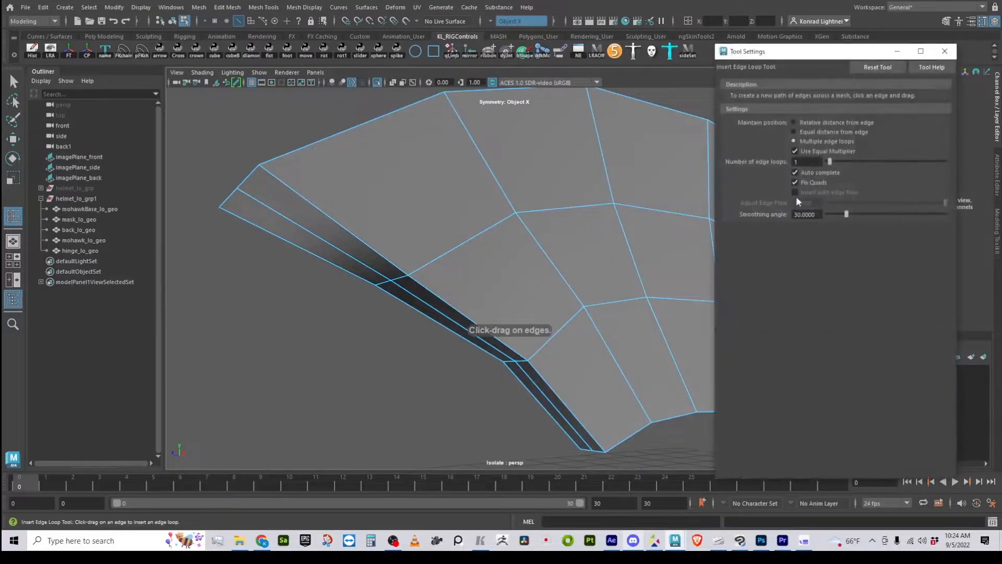
click(809, 133)
- Insert an edge loop on the mohawk's side, close to its front corner edge
alt+drag(330, 234, 367, 255)
alt+middle_drag(367, 256, 376, 274)
drag(414, 260, 408, 272)
scroll(410, 312, down, 4)
alt+drag(410, 312, 384, 327)
- Compare the smoothed preview with the low-poly cage around the mohawk's front edge and tip
key(3)
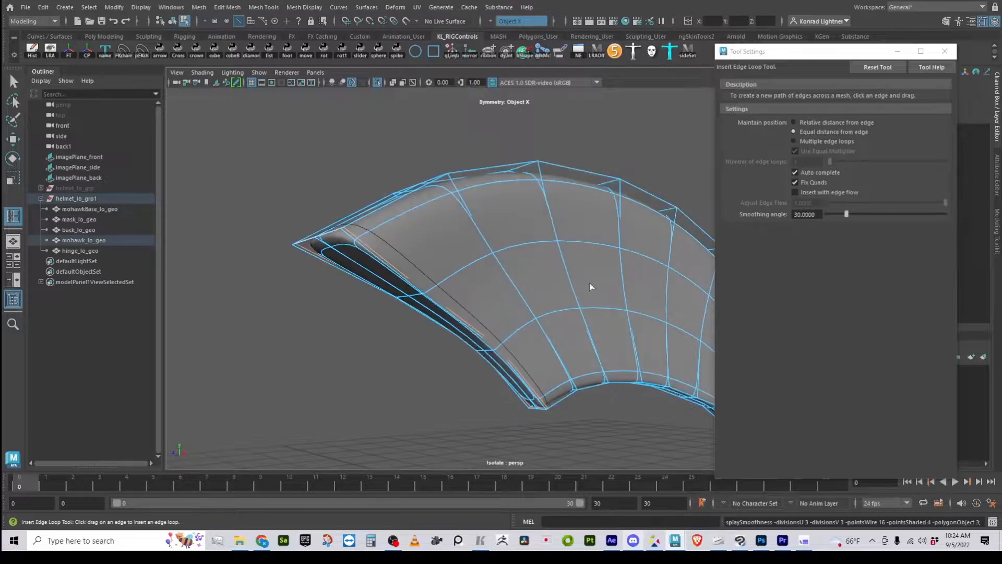
key(w)
right_drag(420, 217, 463, 200)
click(353, 379)
alt+drag(352, 380, 460, 180)
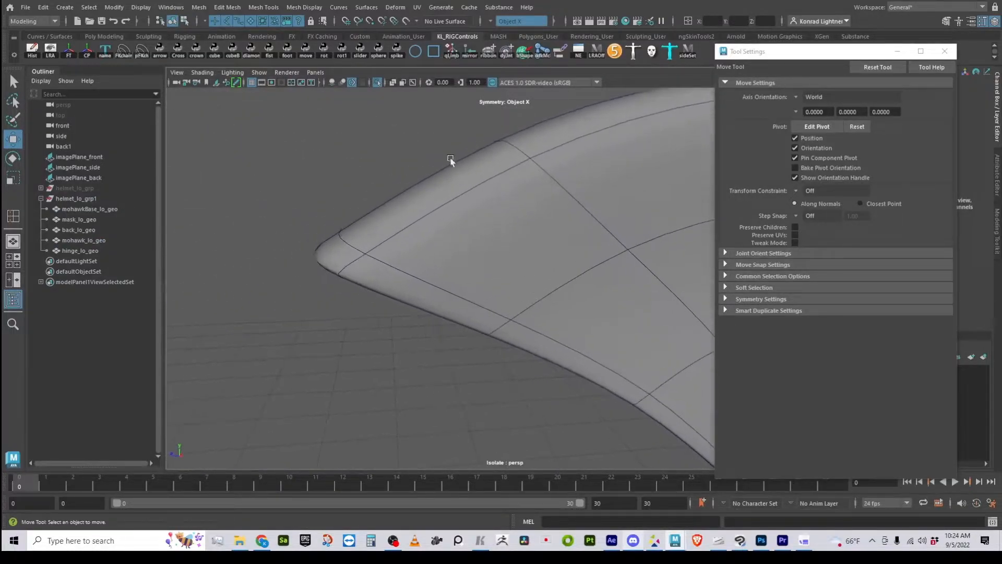
click(426, 309)
key(1)
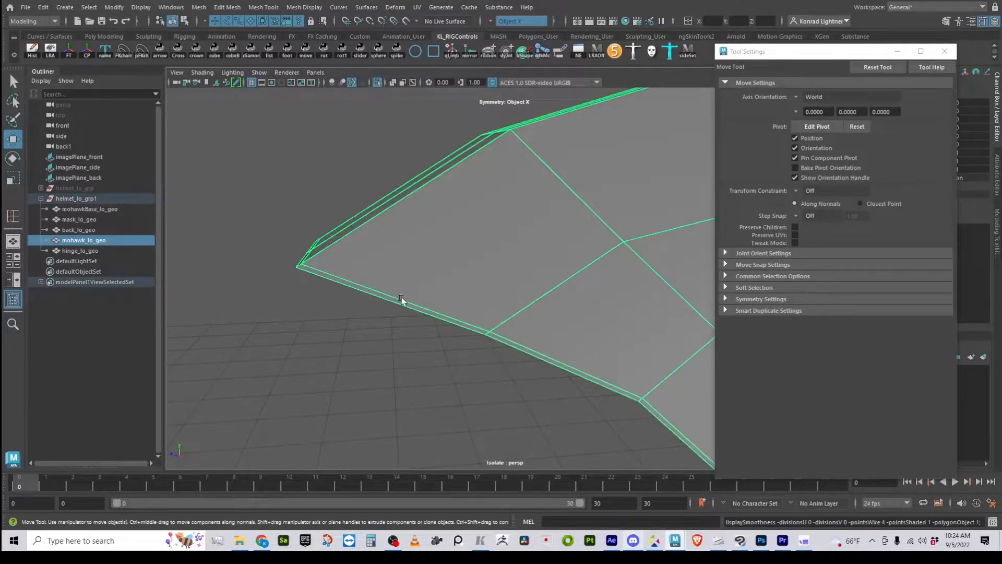
key(3)
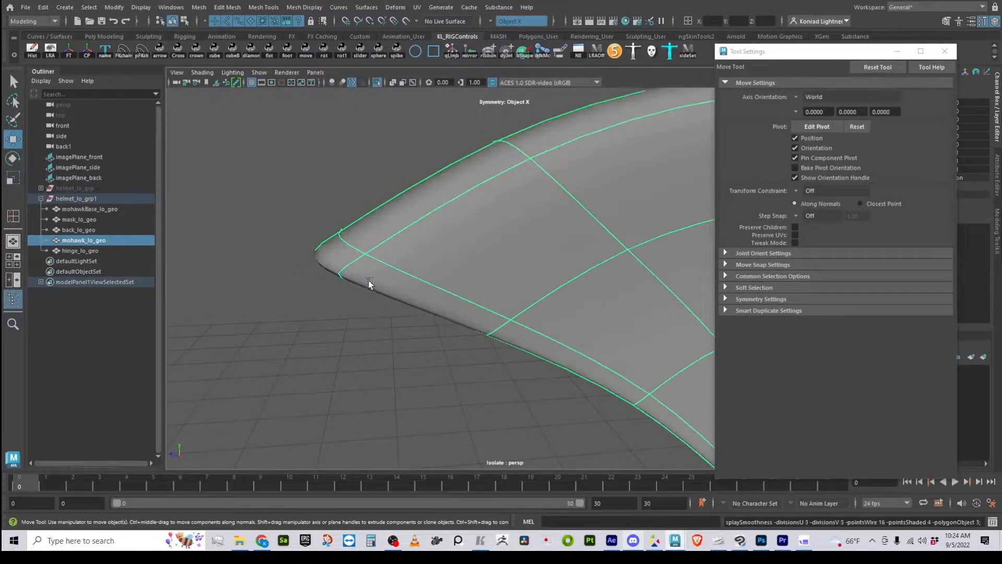
key(1)
- Insert an edge loop on the mohawk's front face, close to the side corner edge
scroll(319, 341, up, 5)
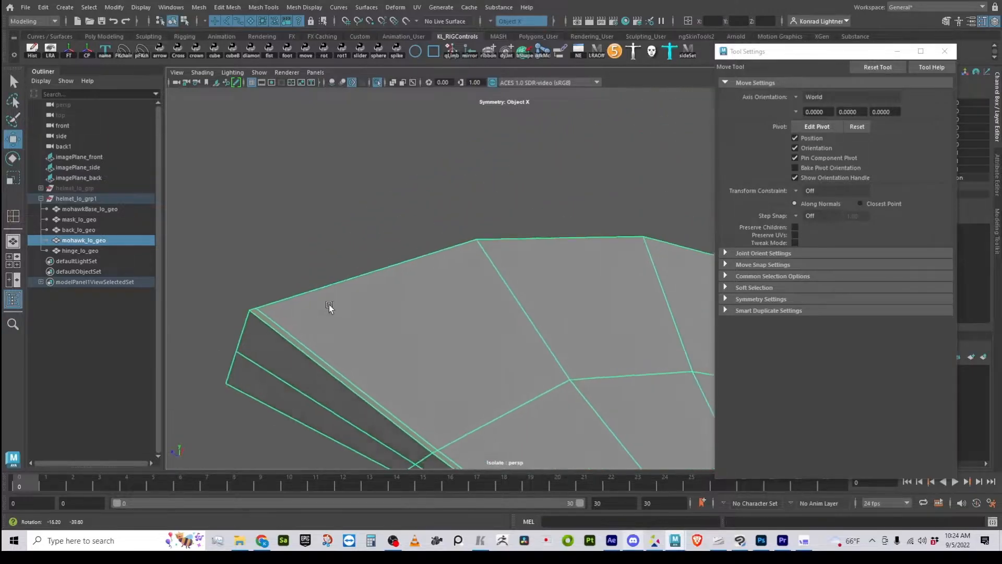
alt+middle_drag(254, 312, 329, 254)
scroll(331, 249, up, 2)
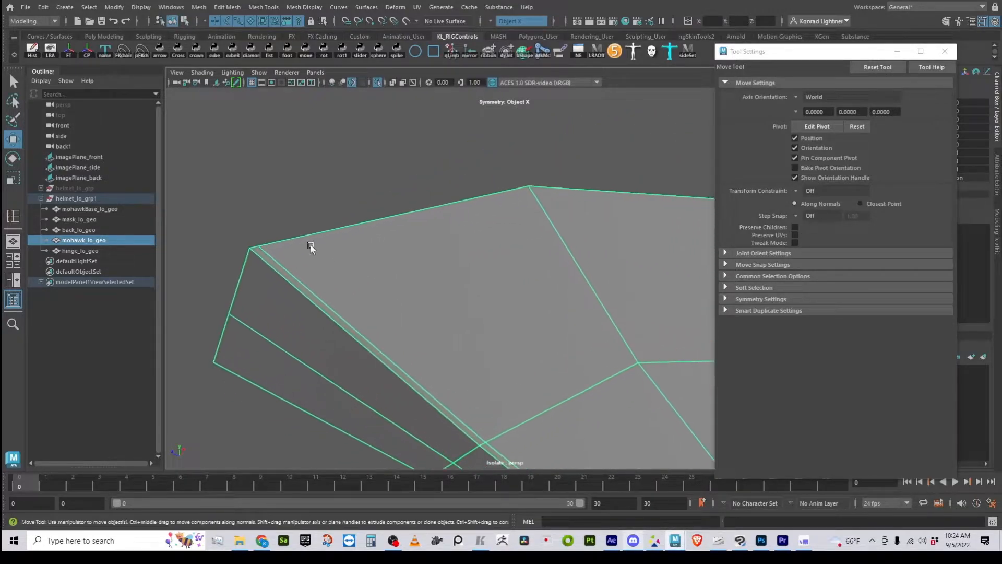
alt+middle_drag(239, 258, 370, 230)
shift+right_drag(431, 204, 355, 215)
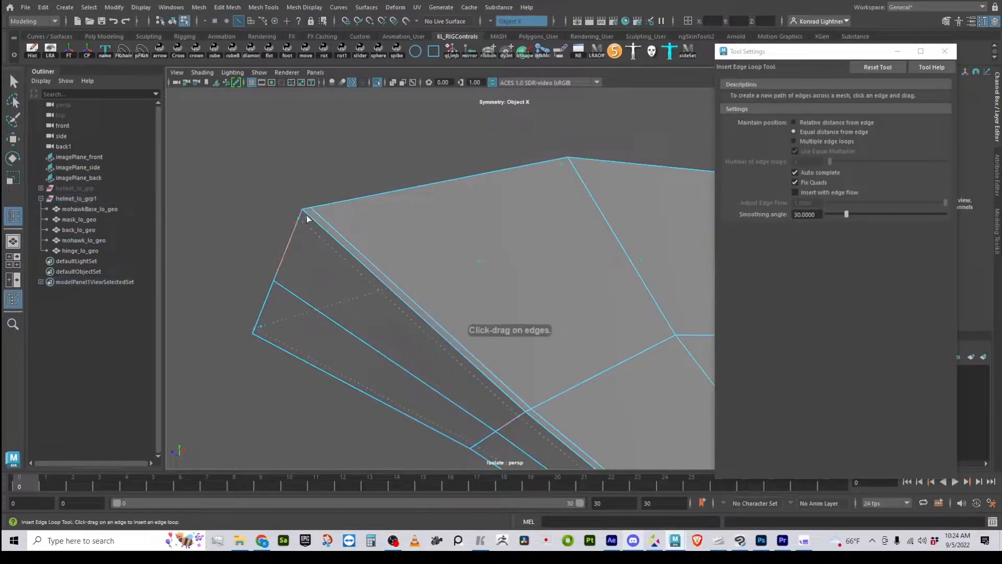
click(307, 219)
alt+drag(394, 313, 430, 335)
- Examine the mohawk's front corner and remaining edges from several angles, ending in the unsmoothed display
key(w)
right_drag(368, 204, 424, 163)
click(452, 156)
alt+drag(533, 273, 568, 329)
click(504, 361)
key(1)
alt+right_drag(631, 384, 389, 350)
alt+drag(389, 350, 486, 363)
alt+middle_drag(377, 340, 497, 44)
alt+middle_drag(360, 261, 579, 248)
alt+drag(464, 333, 388, 320)
alt+middle_drag(568, 344, 188, 272)
alt+right_drag(556, 355, 805, 418)
alt+middle_drag(250, 308, 308, 296)
shift+right_drag(537, 199, 503, 208)
drag(409, 257, 413, 259)
- Insert a supporting edge loop beside the corner edge at the mohawk's lower end and preview the mesh smoothed
alt+right_drag(419, 262, 219, 320)
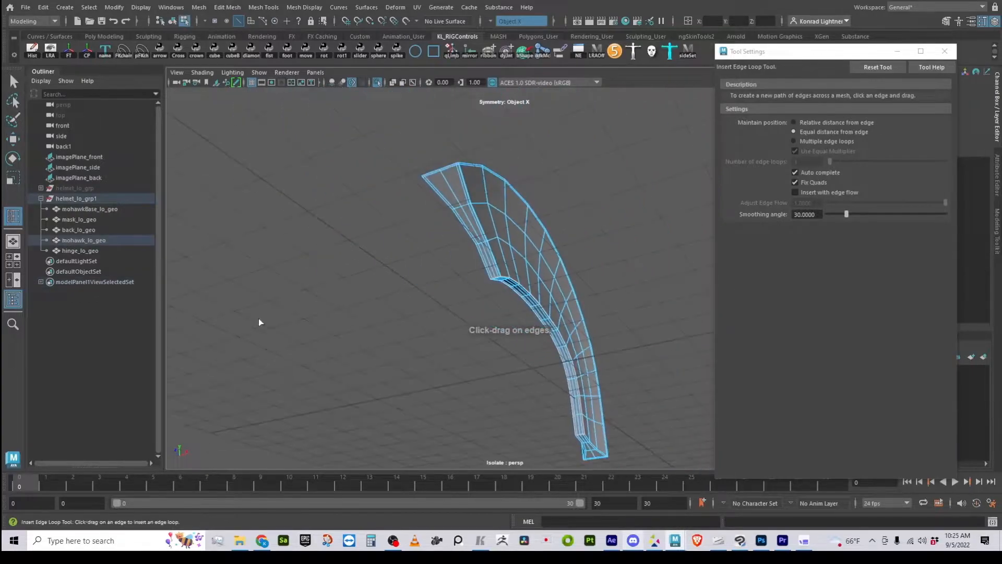
alt+drag(219, 319, 525, 334)
alt+middle_drag(525, 334, 389, 325)
alt+right_drag(389, 324, 657, 383)
alt+middle_drag(657, 383, 510, 129)
alt+right_drag(412, 302, 553, 311)
alt+drag(569, 342, 548, 314)
alt+right_drag(553, 334, 501, 313)
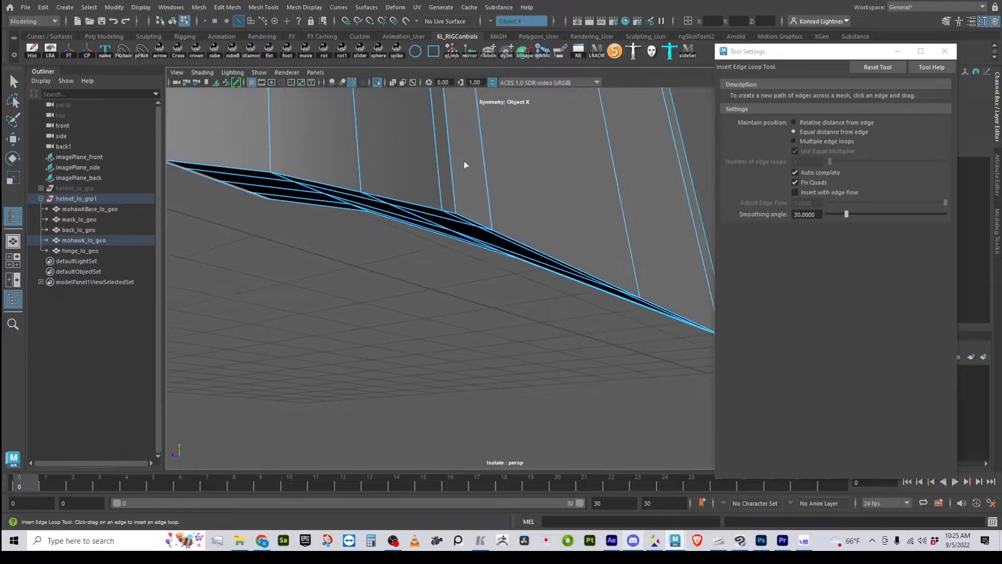
alt+right_drag(471, 207, 447, 207)
key(3)
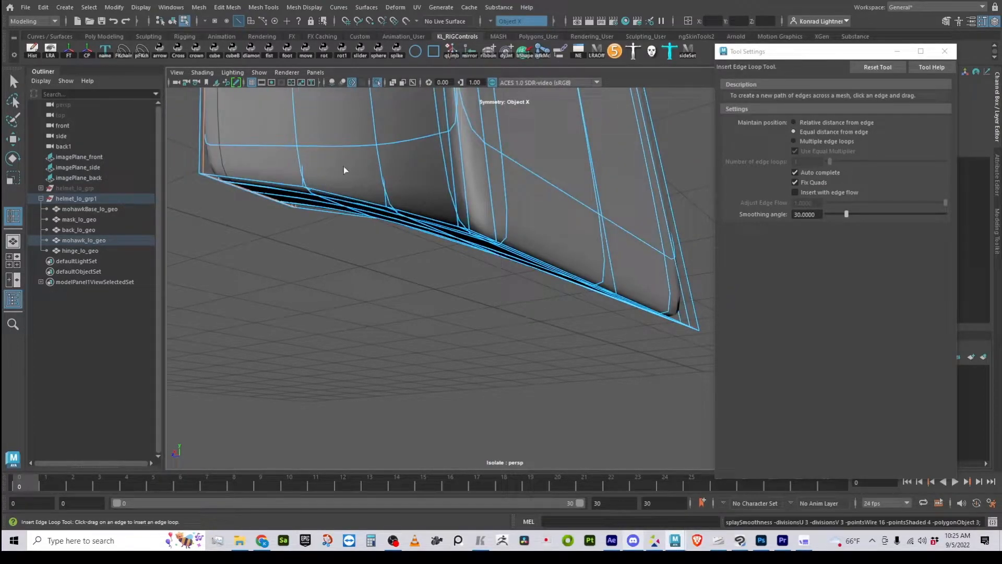
- Examine the mohawk's lower end and front corner edges from several angles in the unsmoothed display
key(1)
click(466, 212)
alt+drag(618, 322, 493, 277)
alt+middle_drag(494, 277, 481, 295)
alt+drag(480, 295, 268, 129)
alt+middle_drag(268, 129, 336, 324)
alt+drag(337, 324, 433, 307)
alt+middle_drag(434, 307, 510, 263)
mouse_move(510, 263)
alt+mouse_down()
mouse_move(472, 351)
mouse_move(368, 337)
mouse_move(366, 319)
mouse_move(622, 412)
mouse_move(481, 353)
mouse_move(532, 334)
mouse_move(545, 298)
mouse_move(537, 210)
mouse_move(534, 314)
mouse_move(504, 347)
mouse_move(517, 256)
alt+mouse_up()
- Select the edge loop beside the corner on the mohawk's front face and slide it closer to the outer corner edge
key(w)
alt+middle_drag(559, 159, 525, 283)
alt+drag(525, 284, 497, 303)
click(386, 214)
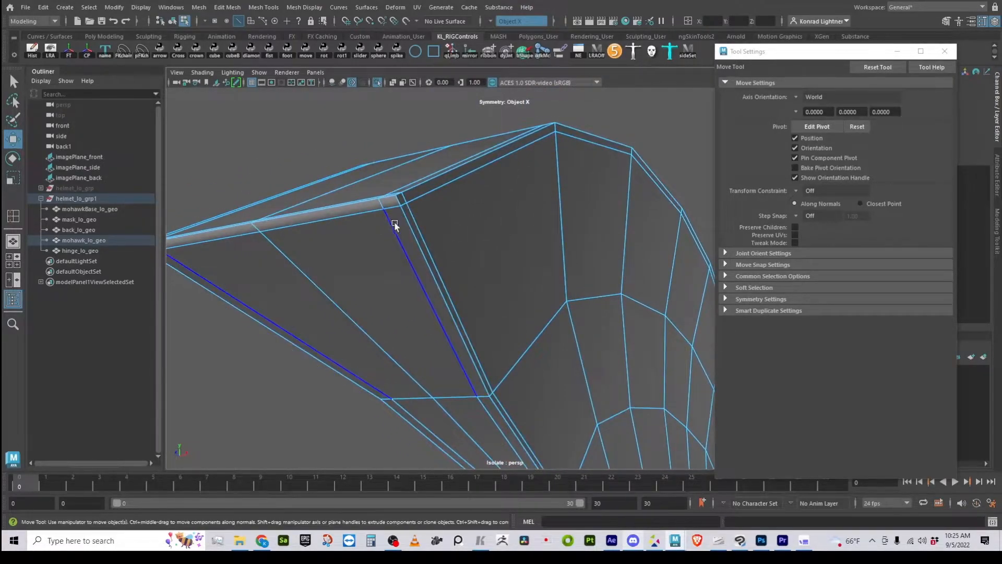
double_click(394, 233)
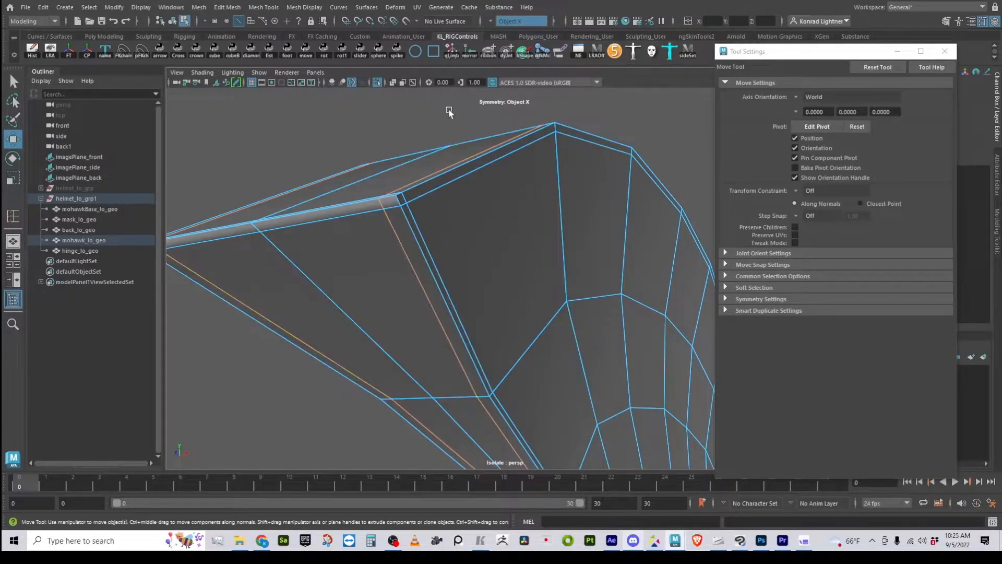
shift+right_drag(441, 100, 448, 179)
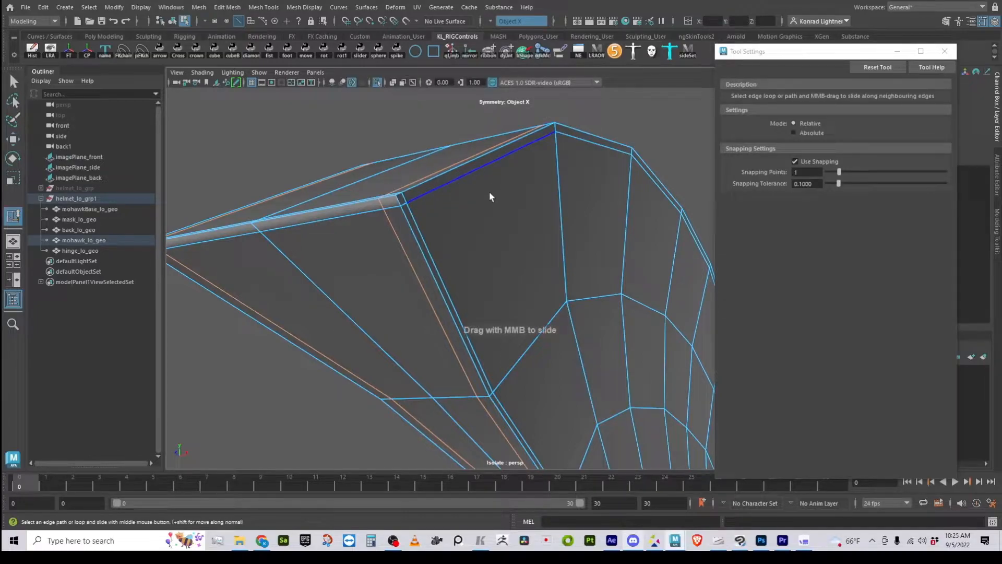
middle_drag(493, 196, 515, 196)
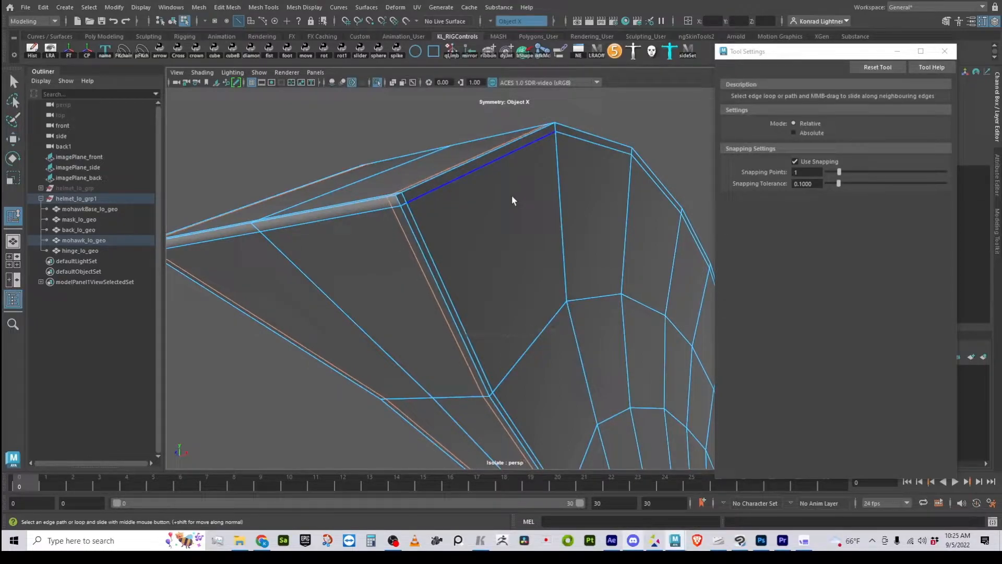
- Slide the supporting edge loop on the mohawk's side face closer to its upper outer edge
scroll(519, 312, down, 1)
alt+drag(519, 315, 445, 254)
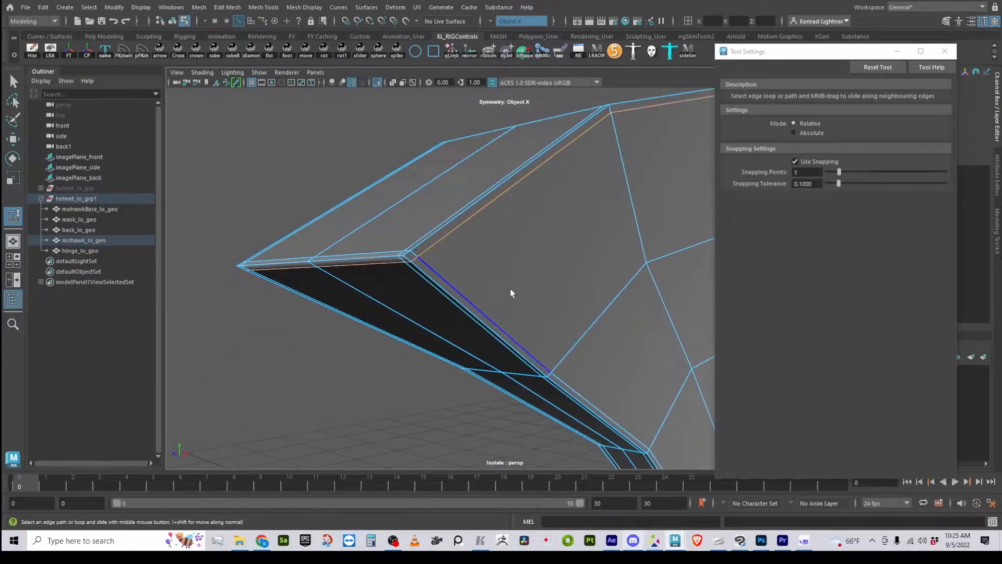
alt+drag(503, 284, 615, 403)
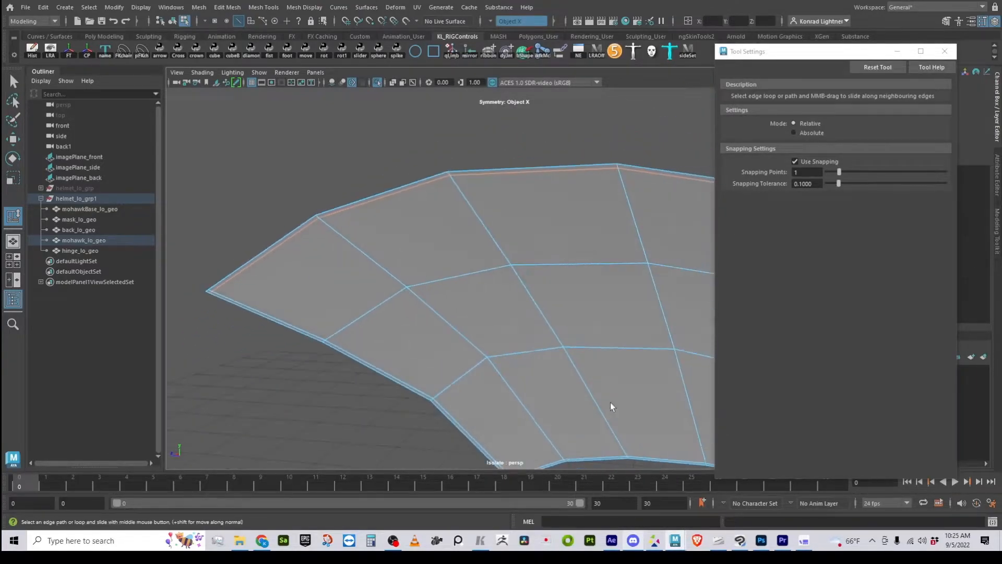
- Slide the supporting edge loop along the mohawk's underside closer to the bordering edges
alt+middle_drag(615, 402, 262, 246)
alt+drag(262, 246, 584, 387)
alt+middle_drag(584, 387, 391, 235)
alt+drag(392, 235, 355, 308)
alt+middle_drag(354, 308, 380, 324)
alt+drag(380, 324, 353, 354)
alt+right_drag(353, 355, 458, 380)
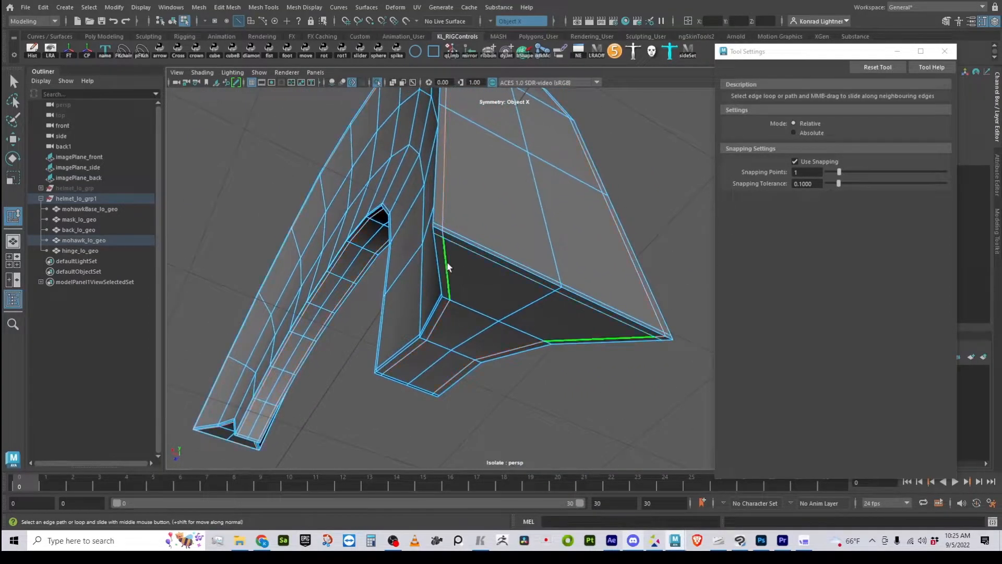
alt+drag(600, 403, 503, 362)
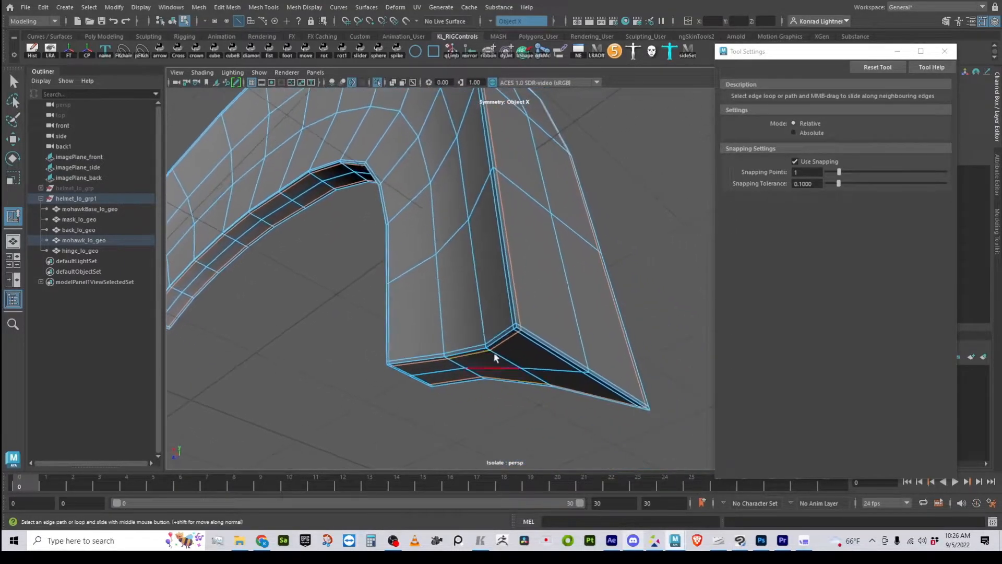
- Return to object selection, preview the mohawk smoothed, and check its overall shape
key(w)
key(F8)
click(568, 313)
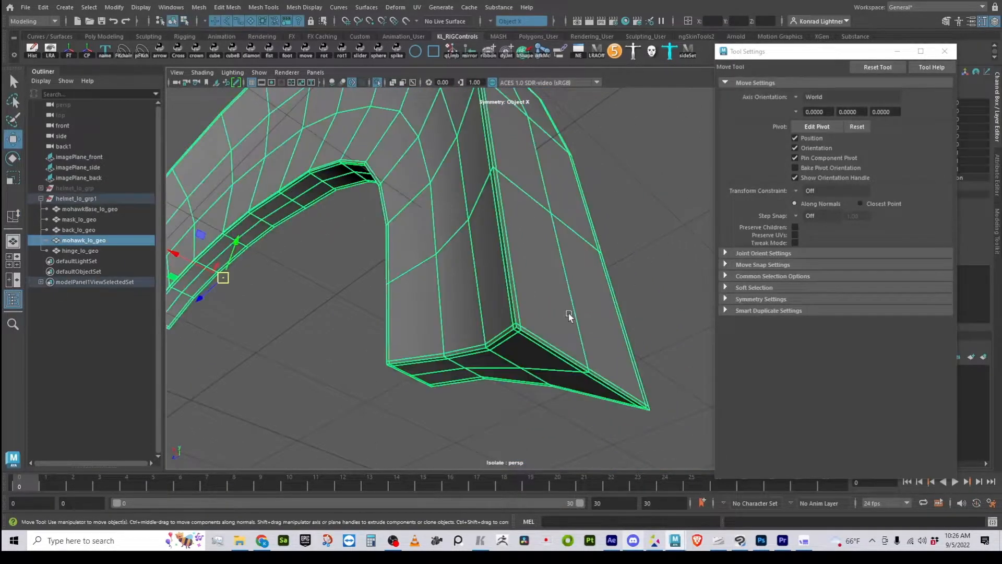
key(3)
click(654, 281)
alt+right_drag(654, 282, 371, 297)
alt+drag(372, 296, 472, 337)
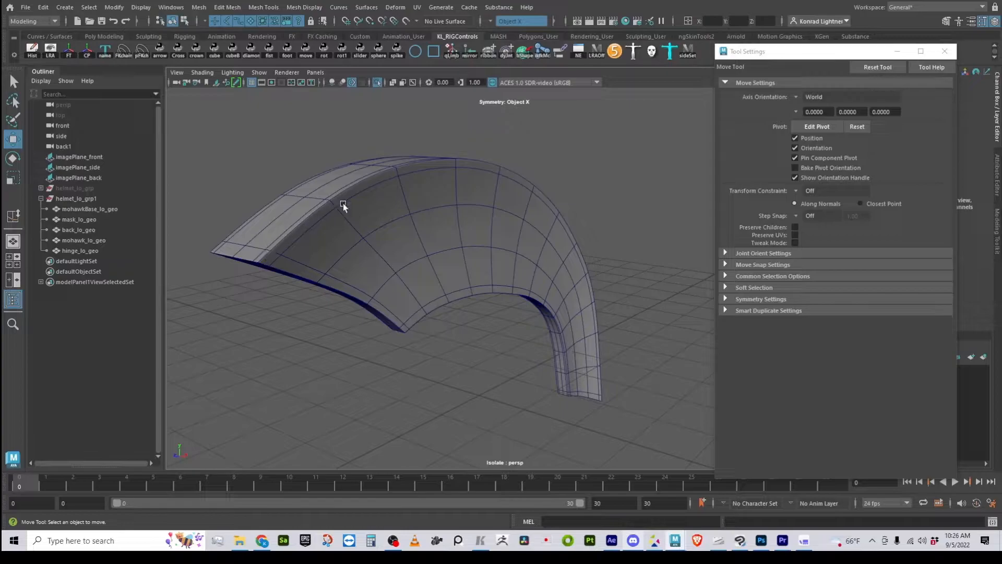
- Show all helmet parts again and turn off the wireframe overlay to check the smoothed mohawk
click(378, 82)
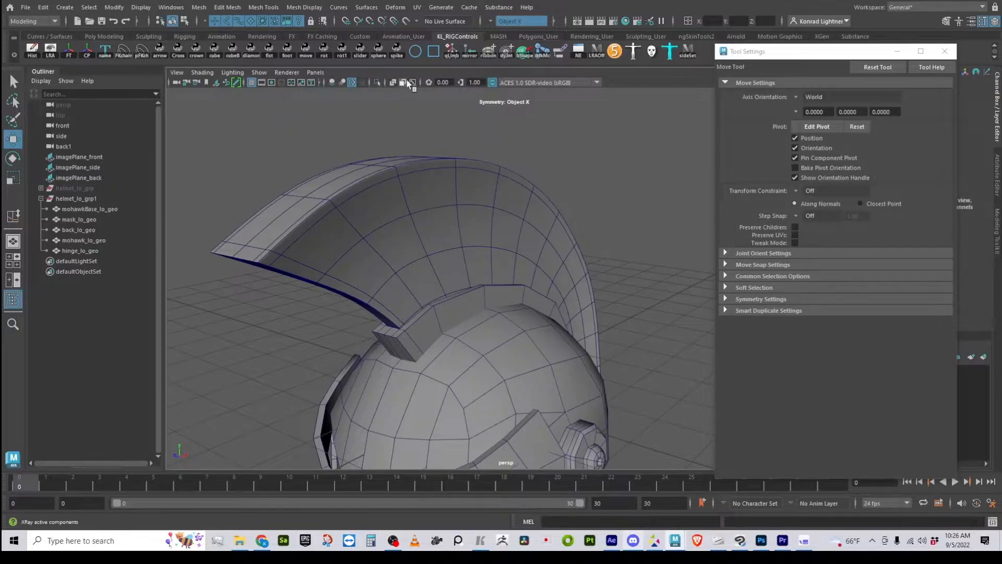
click(320, 82)
click(357, 82)
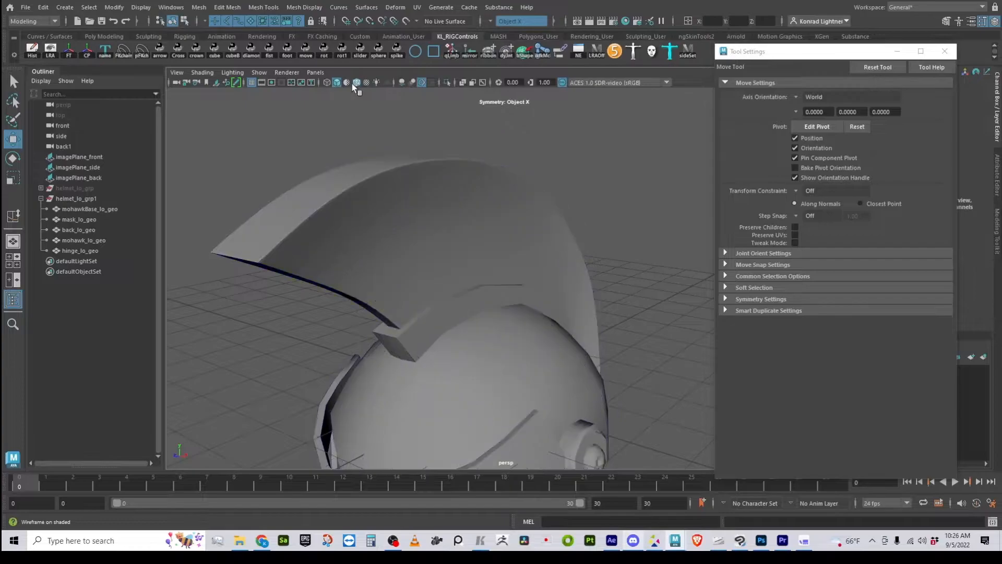
mouse_move(393, 271)
alt+mouse_down()
mouse_move(443, 277)
mouse_move(448, 263)
mouse_move(432, 261)
mouse_move(474, 264)
mouse_move(407, 268)
alt+mouse_up()
scroll(387, 335, up, 5)
- Select the mohawk base and turn the wireframe overlay back on
click(337, 289)
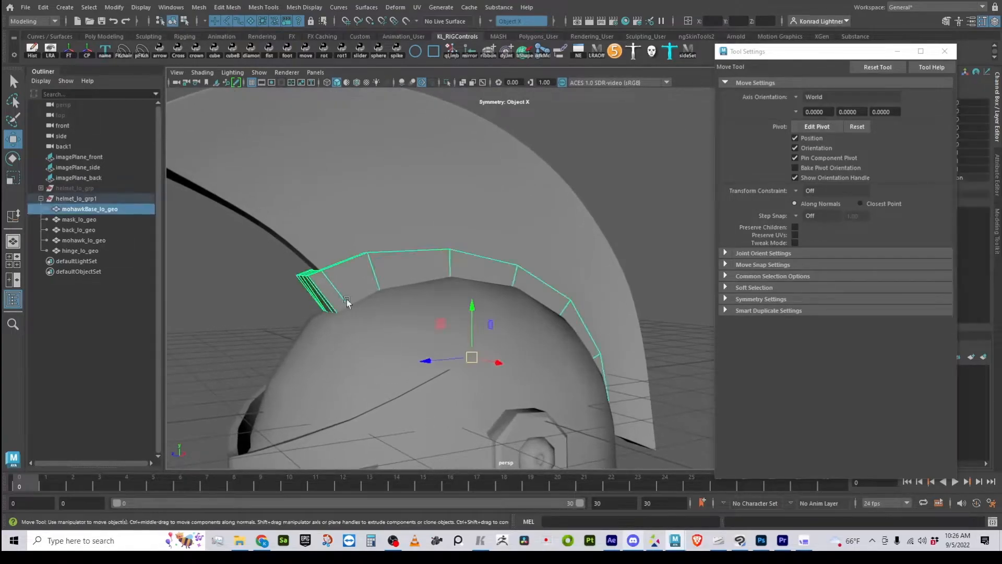
alt+drag(369, 375, 377, 371)
alt+middle_drag(377, 370, 436, 294)
alt+drag(436, 294, 460, 177)
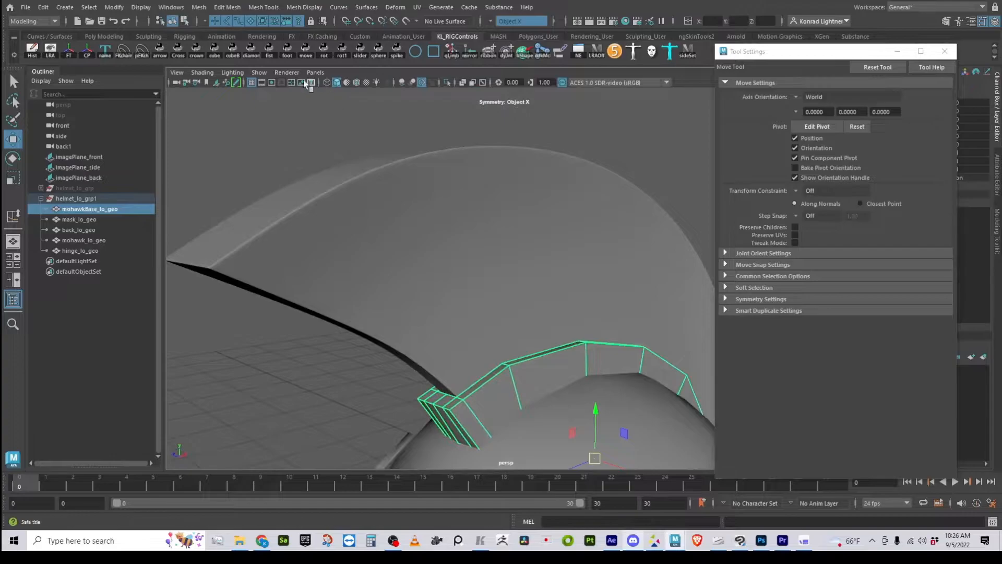
click(356, 82)
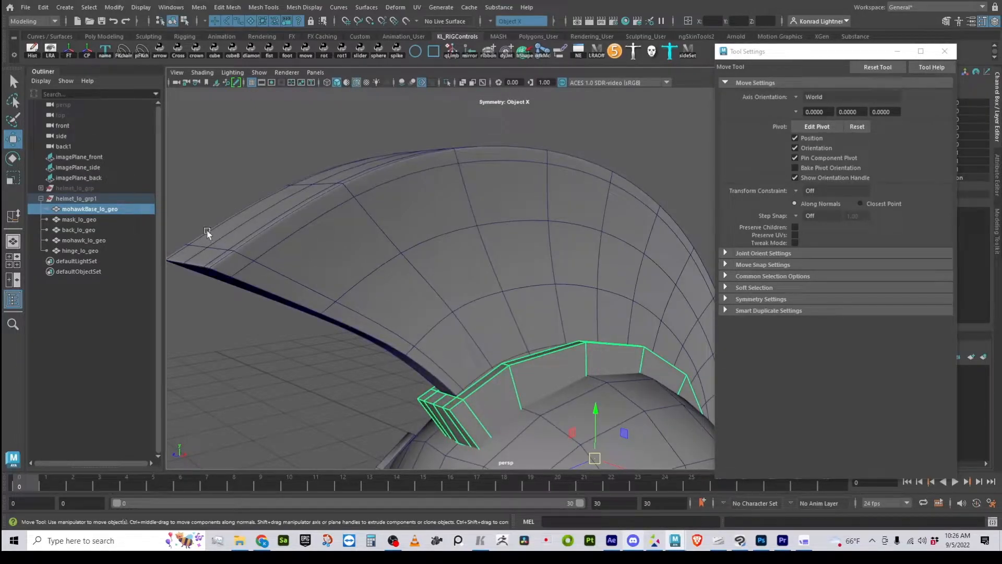
- Examine how the mohawk base sits between the mohawk and the helmet shell from several angles
alt+drag(455, 330, 387, 226)
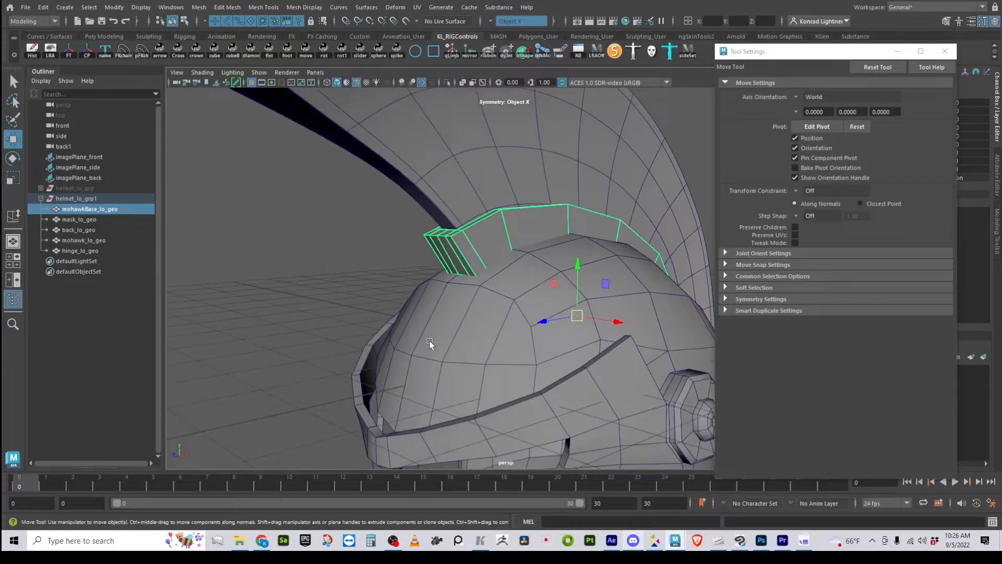
alt+drag(396, 369, 312, 390)
alt+middle_drag(368, 313, 436, 311)
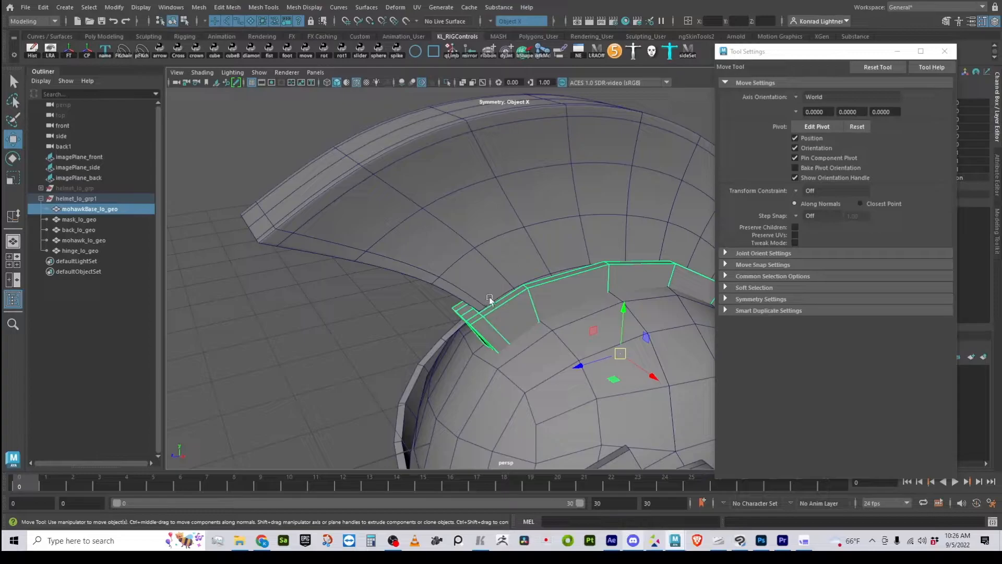
alt+drag(506, 400, 516, 333)
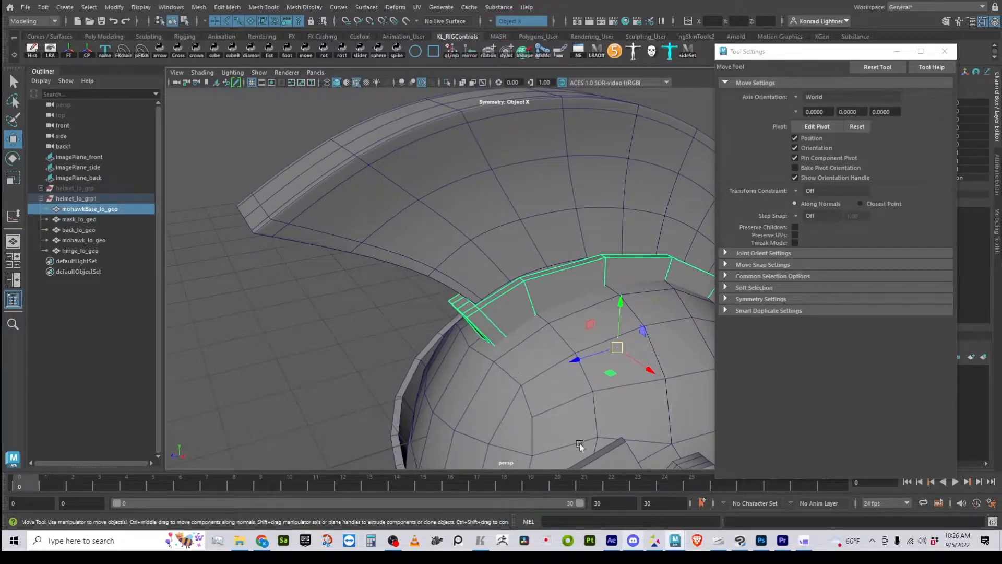
alt+drag(583, 441, 508, 289)
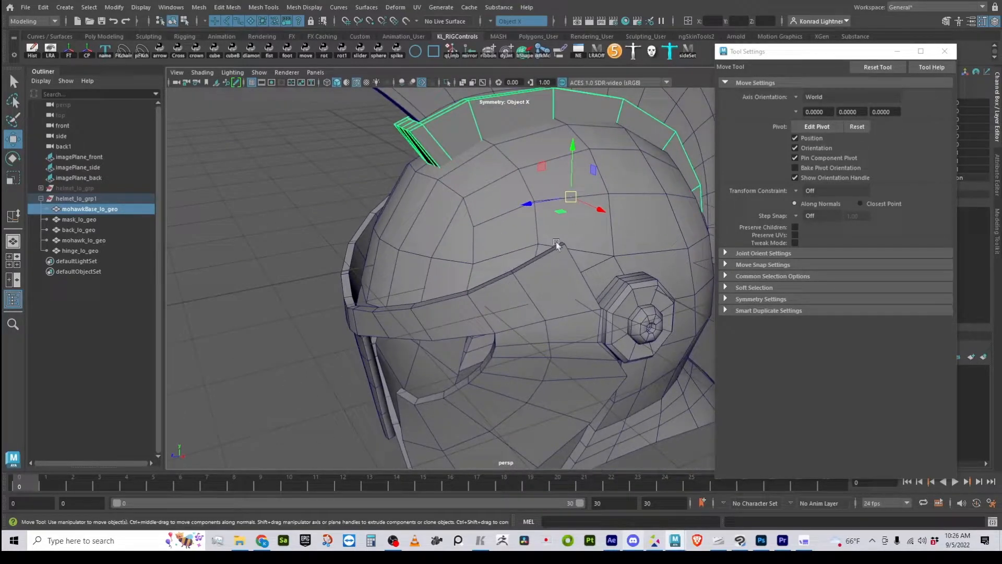
alt+drag(353, 293, 379, 334)
alt+middle_drag(379, 334, 421, 397)
alt+right_drag(421, 396, 430, 403)
alt+middle_drag(429, 403, 436, 373)
alt+right_drag(437, 373, 459, 360)
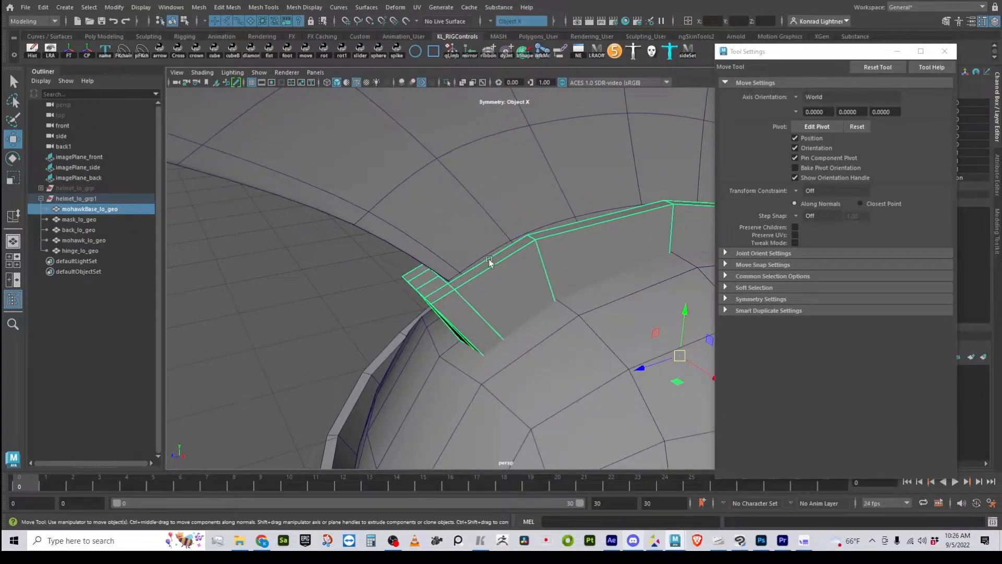
alt+drag(575, 288, 512, 279)
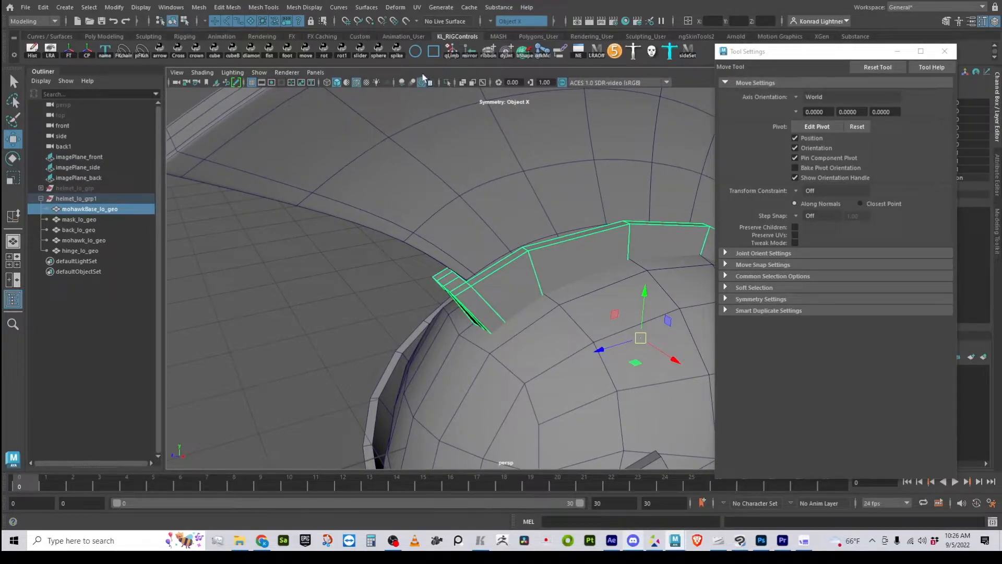
- Isolate the mohawk base and frame its front block up close
click(450, 83)
alt+right_drag(428, 332, 484, 343)
alt+drag(483, 343, 543, 324)
alt+middle_drag(543, 324, 514, 316)
alt+drag(514, 315, 477, 330)
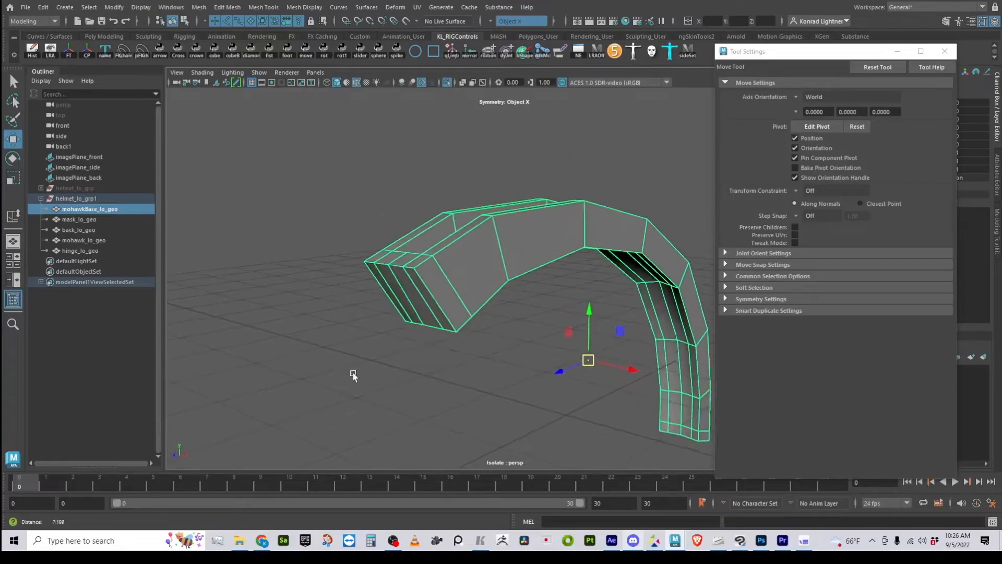
alt+right_drag(351, 374, 440, 382)
alt+middle_drag(400, 364, 440, 351)
alt+right_drag(412, 343, 434, 341)
alt+middle_drag(434, 340, 445, 354)
alt+right_drag(445, 353, 474, 349)
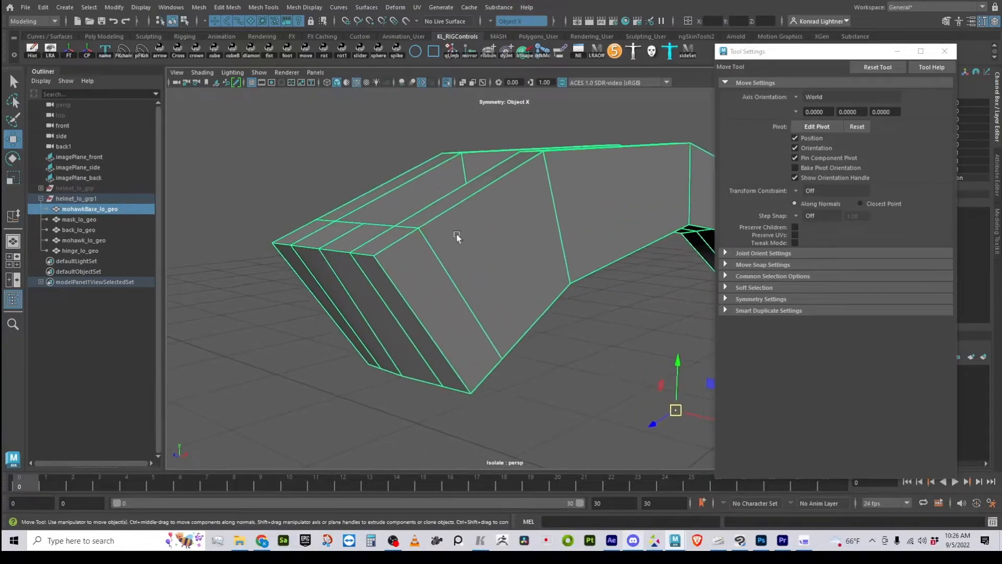
- Insert supporting edge loops on the mohawk base behind its front edge and along the top face's outer side edge
shift+right_drag(495, 198, 423, 209)
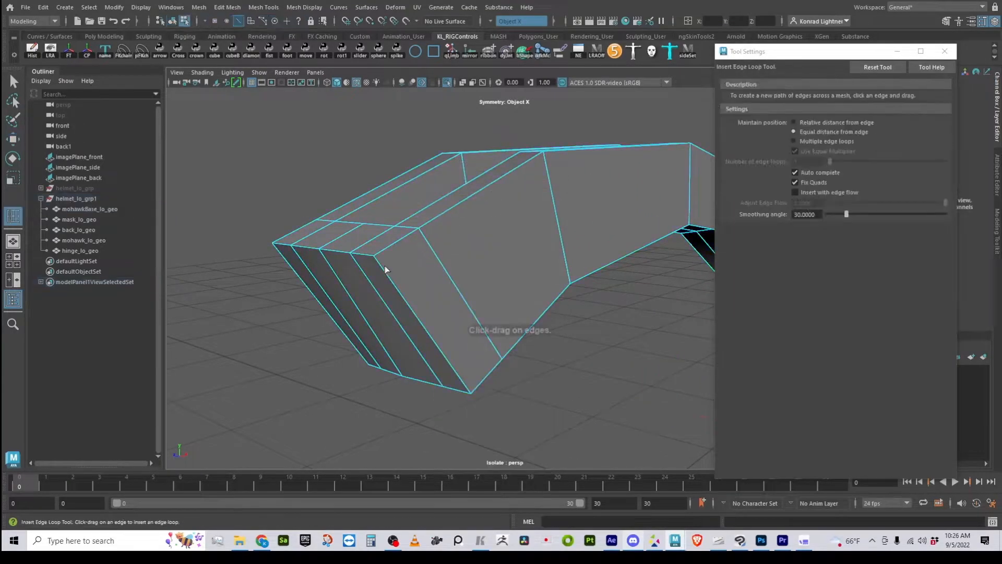
alt+middle_drag(367, 245, 421, 298)
alt+right_drag(316, 324, 351, 318)
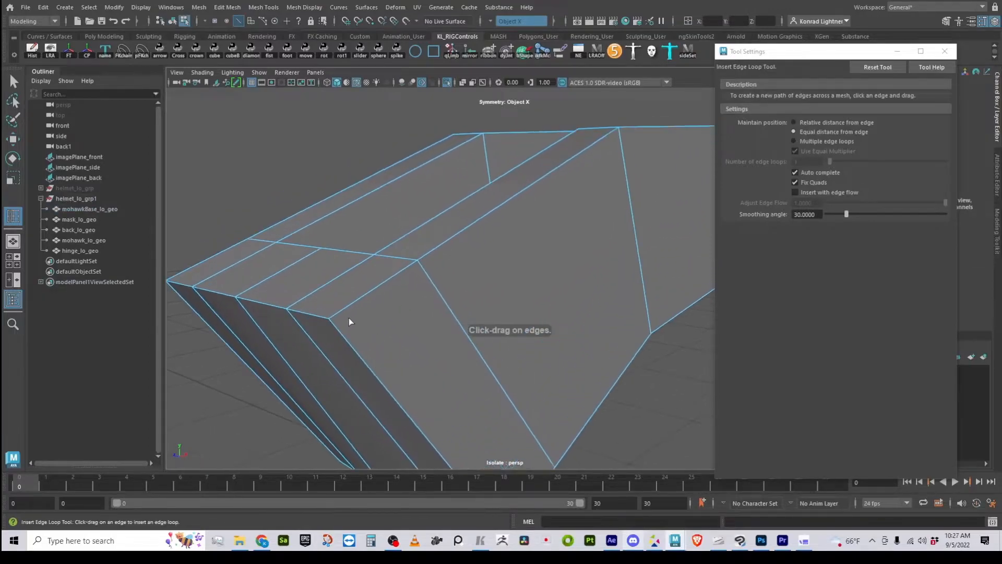
mouse_move(336, 314)
mouse_down()
mouse_move(333, 353)
mouse_move(321, 318)
mouse_up()
alt+middle_drag(441, 315, 487, 332)
alt+right_drag(460, 334, 496, 321)
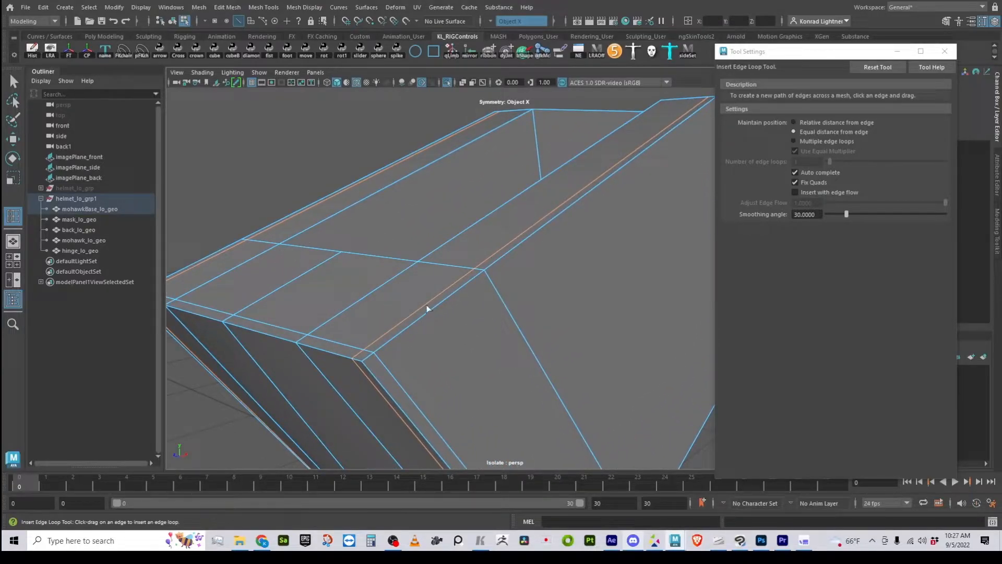
- Insert supporting edge loops on both sides of the bend edge behind the mohawk base's front block
drag(471, 280, 492, 266)
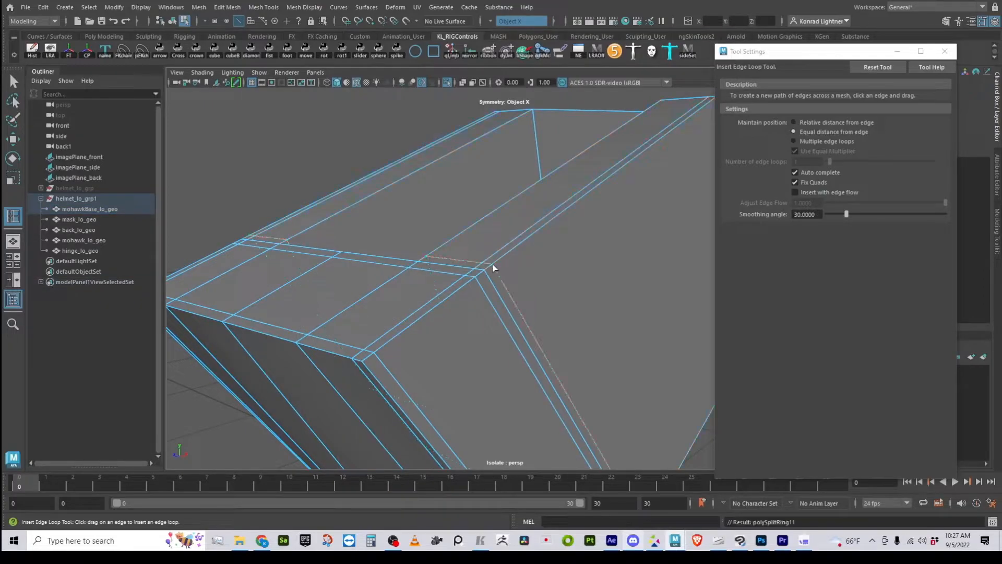
alt+right_drag(493, 267, 454, 342)
alt+drag(454, 342, 276, 324)
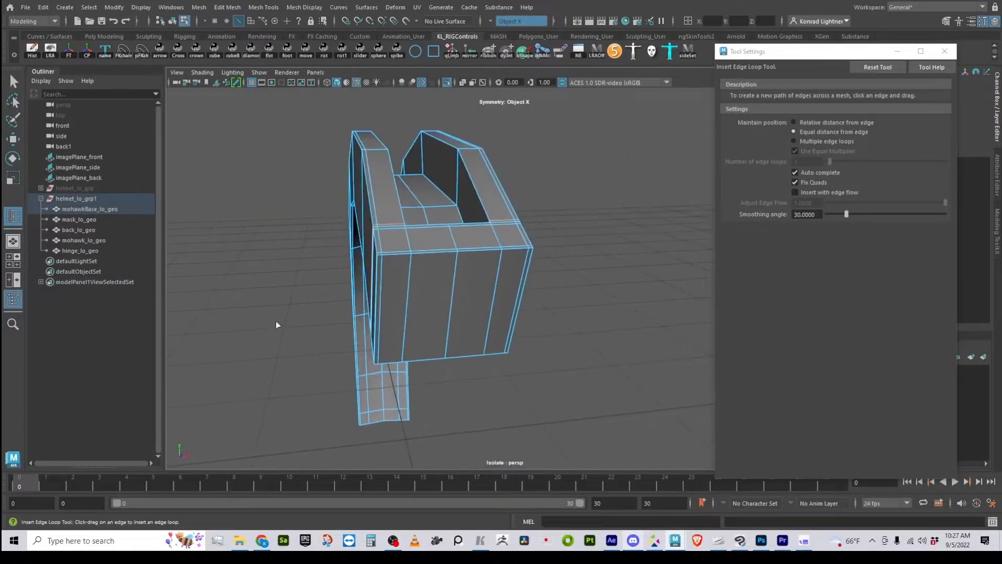
- Insert supporting edge loops beside the slot edges on the mohawk base's top and along the upper edge of its outer side
alt+right_drag(275, 323, 431, 315)
alt+drag(431, 315, 408, 322)
alt+middle_drag(408, 322, 425, 264)
alt+right_drag(425, 265, 439, 283)
drag(436, 264, 428, 306)
alt+middle_drag(433, 225, 496, 264)
alt+right_drag(497, 264, 507, 159)
alt+middle_drag(507, 158, 501, 235)
alt+right_drag(501, 235, 493, 203)
alt+drag(492, 194, 491, 255)
alt+middle_drag(490, 255, 735, 332)
alt+right_drag(402, 334, 466, 296)
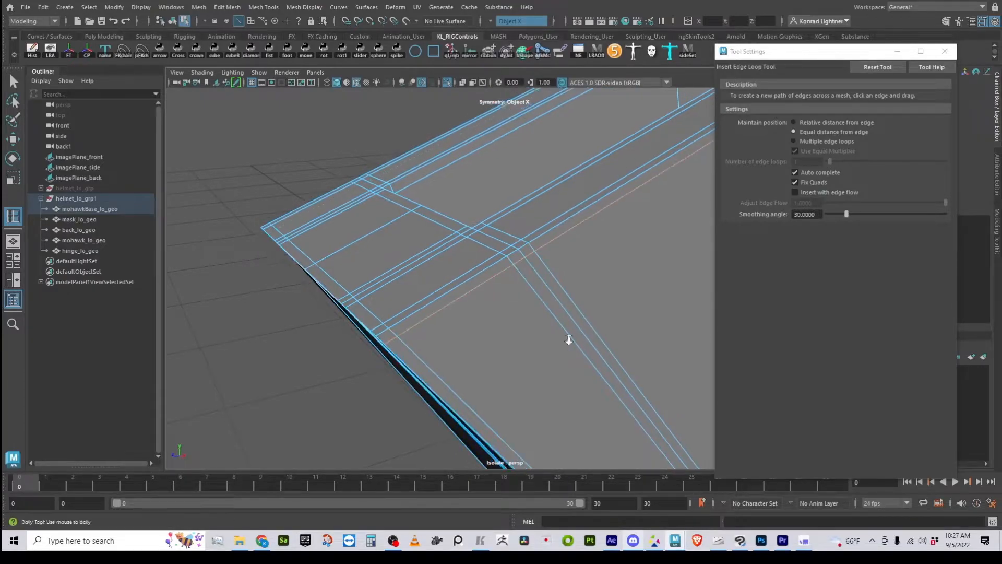
- Insert a supporting edge loop on the inner wall of the mohawk base's slot, close to the slot's rim
alt+drag(577, 331, 501, 368)
alt+middle_drag(501, 368, 316, 415)
alt+drag(536, 354, 396, 334)
alt+middle_drag(400, 332, 480, 216)
alt+right_drag(380, 297, 449, 292)
click(369, 202)
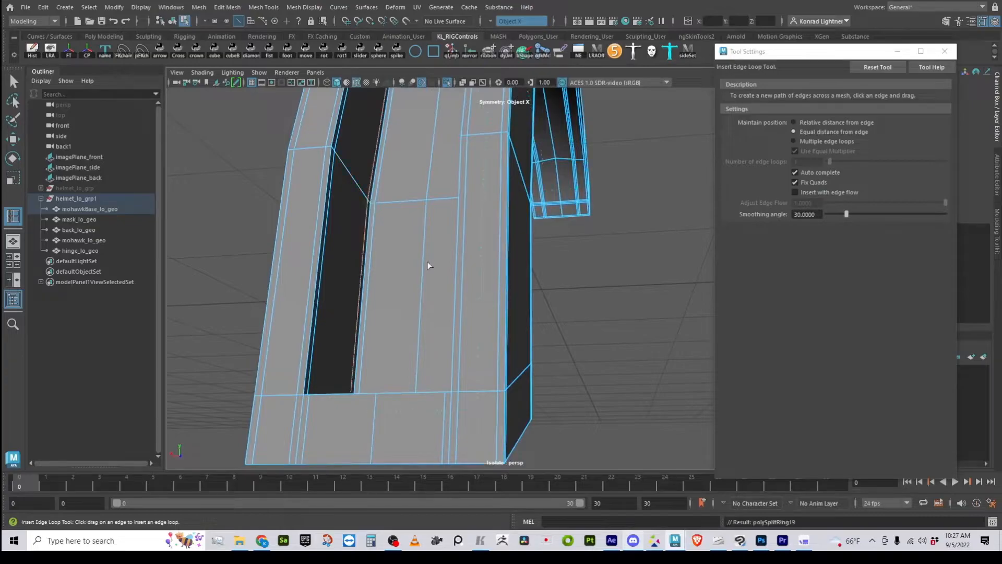
- Insert a supporting edge loop just above the closed lower end of the mohawk base's slot
alt+drag(369, 230, 423, 472)
alt+right_drag(399, 376, 470, 437)
alt+drag(455, 355, 445, 446)
alt+middle_drag(436, 442, 545, 14)
alt+right_drag(474, 227, 543, 236)
alt+middle_drag(540, 208, 464, 339)
alt+right_drag(452, 313, 500, 305)
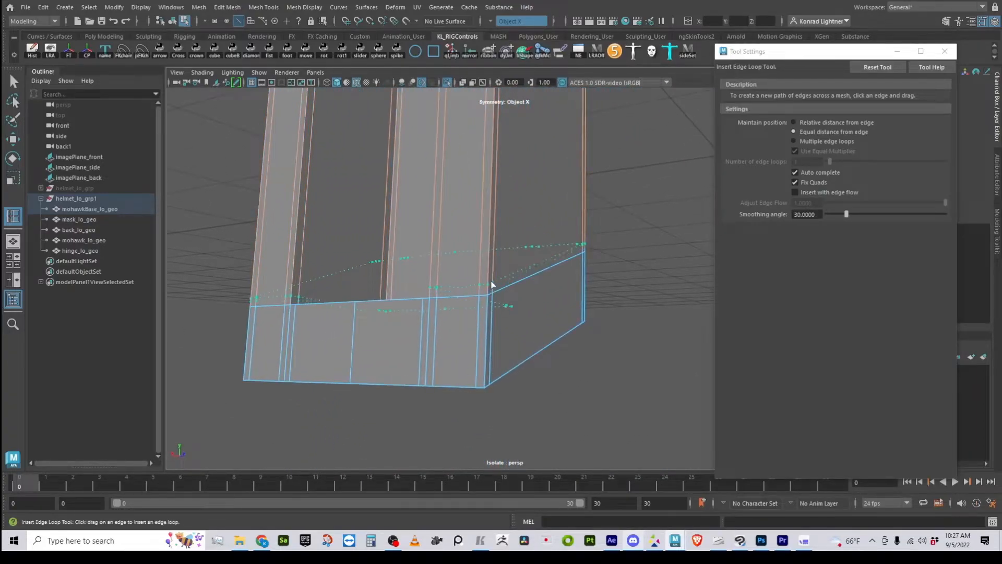
- Switch from edge loop insertion to the Move tool and preview the mohawk base smoothed
key(3)
key(1)
key(w)
right_drag(469, 277, 572, 193)
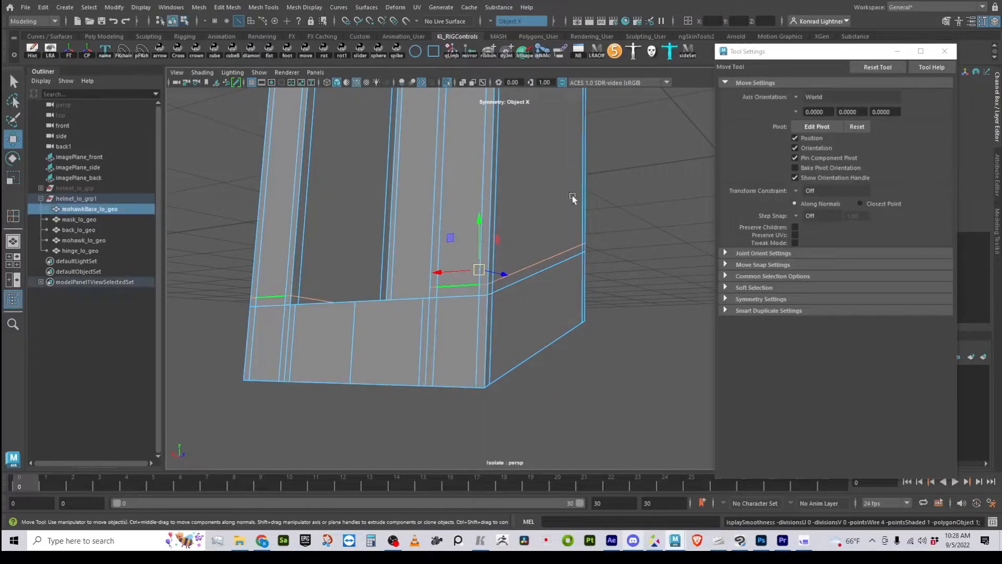
key(3)
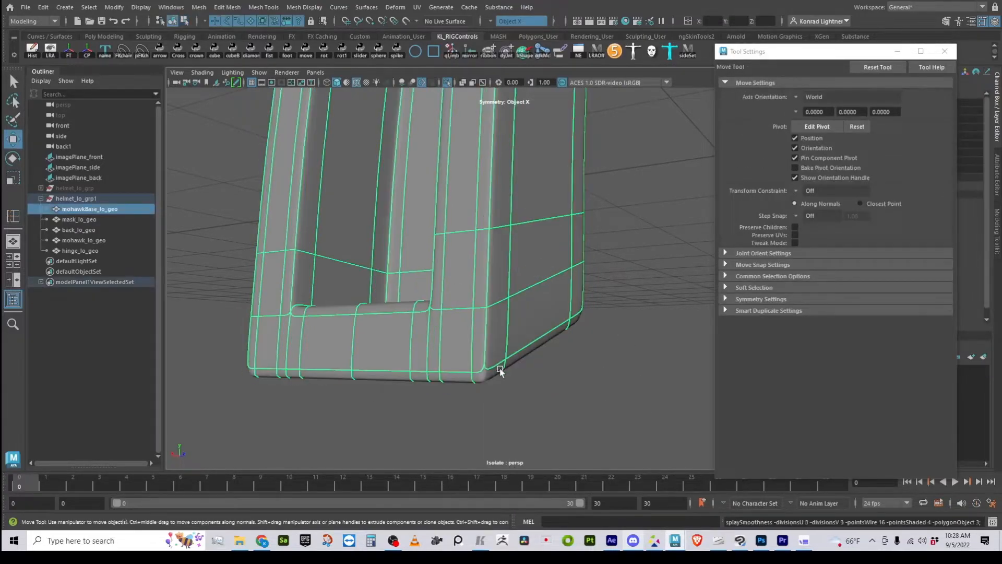
- Deselect the mohawk base, turn off the wireframe overlay, and inspect the smoothed lower end of its slot
click(618, 391)
alt+drag(608, 421, 383, 208)
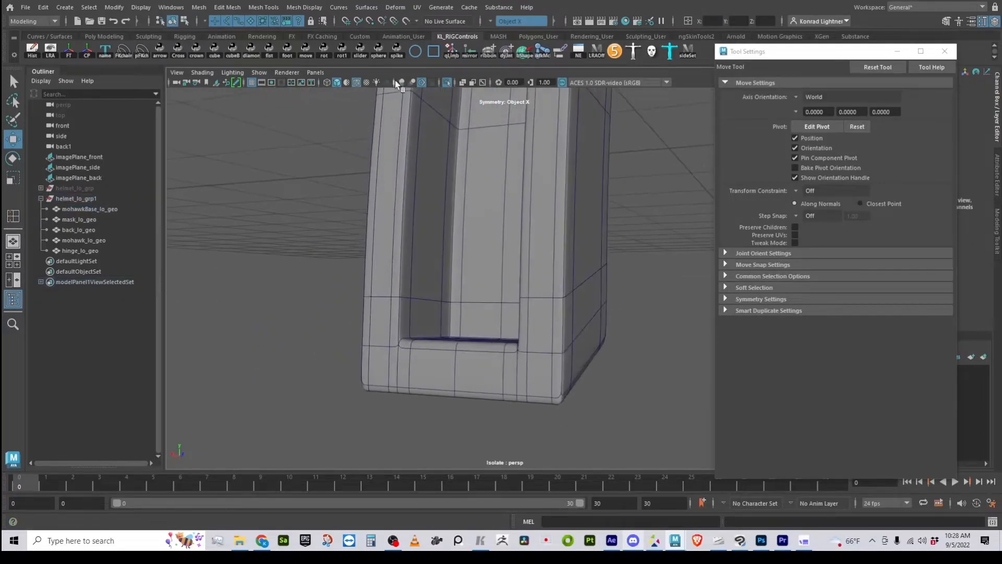
click(356, 82)
mouse_move(629, 441)
alt+mouse_down()
mouse_move(391, 408)
mouse_move(509, 358)
mouse_move(446, 353)
alt+mouse_up()
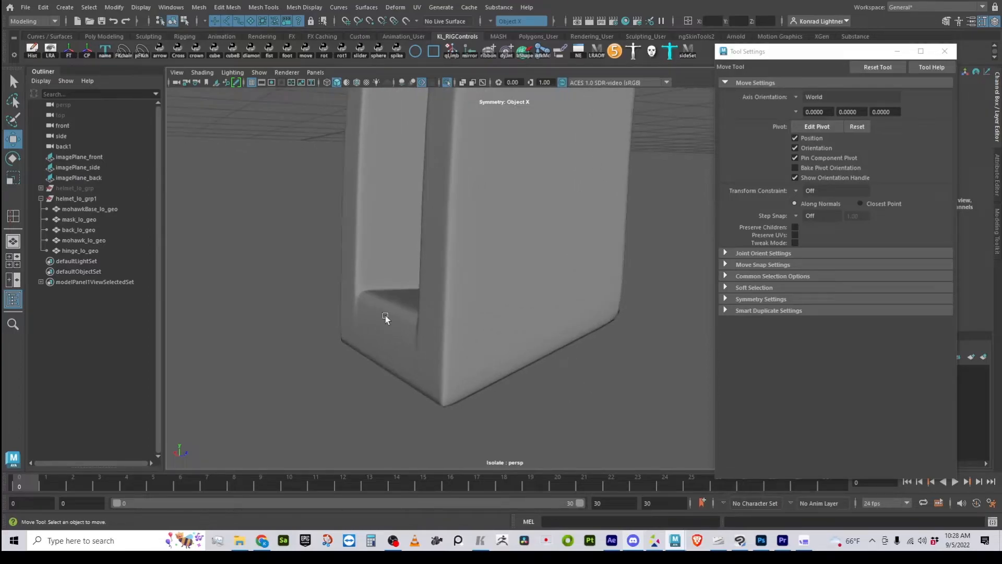
- Return the mohawk base to its unsmoothed display and insert a supporting edge loop just below the slot's closed lower end
click(362, 314)
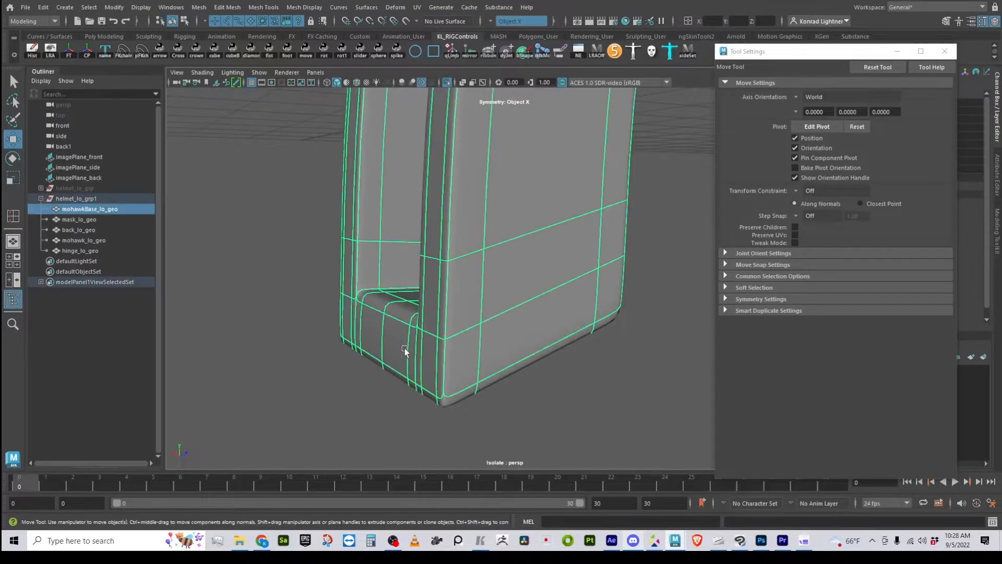
key(1)
alt+drag(380, 362, 445, 355)
shift+right_drag(490, 271, 418, 257)
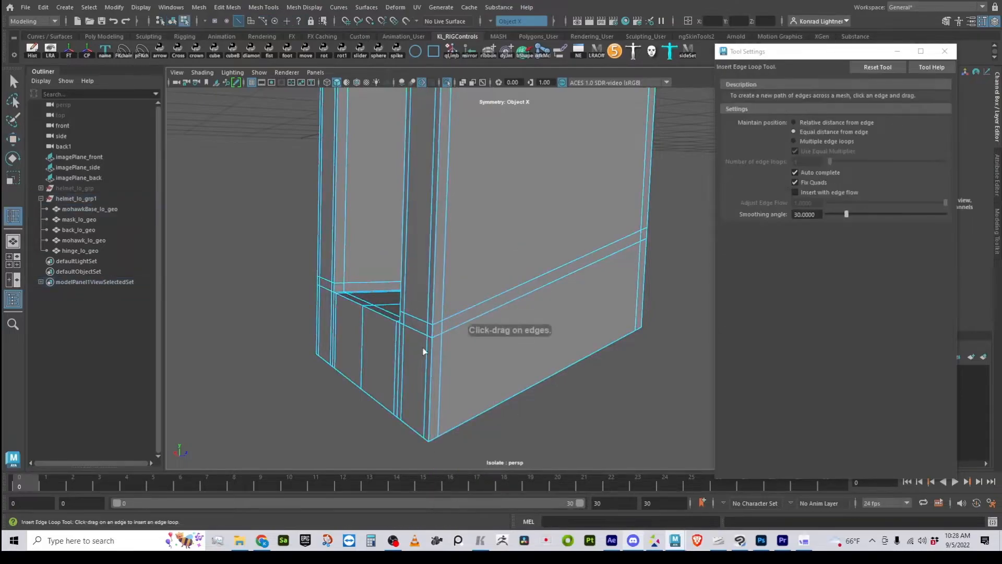
click(427, 348)
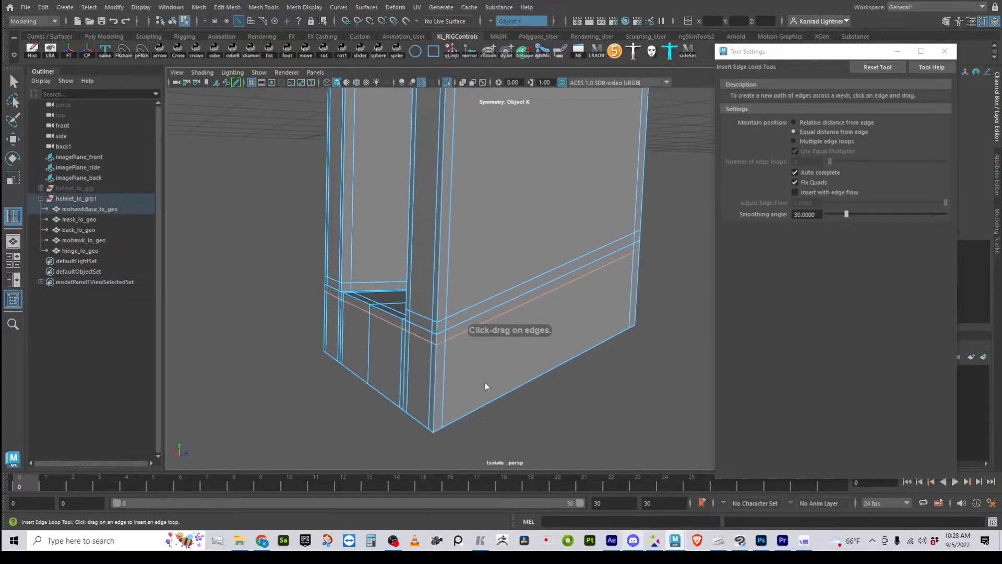
- Leave edge loop insertion for the Move tool, preview the mohawk base smoothed, and deselect it to check the slot's lower corner
key(2)
key(q)
key(w)
right_drag(460, 261, 465, 413)
click(593, 425)
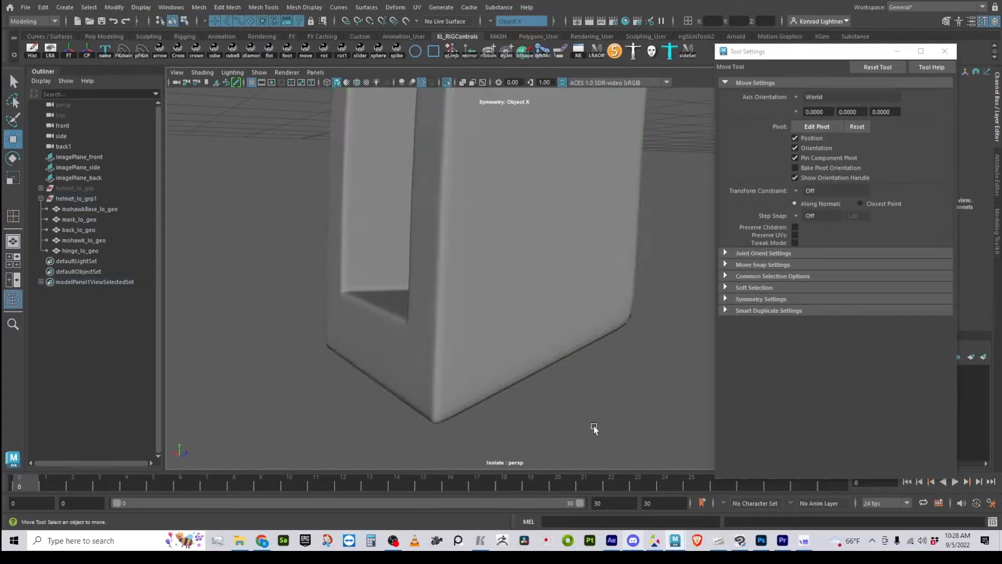
- Examine the underside of the mohawk base's lower end, switching repeatedly between the smoothed preview and the unsmoothed mesh
scroll(580, 431, up, 5)
alt+drag(553, 433, 570, 406)
alt+middle_drag(611, 279, 496, 352)
alt+drag(496, 352, 441, 319)
alt+right_drag(441, 319, 501, 313)
click(541, 309)
key(1)
key(3)
key(1)
key(3)
key(1)
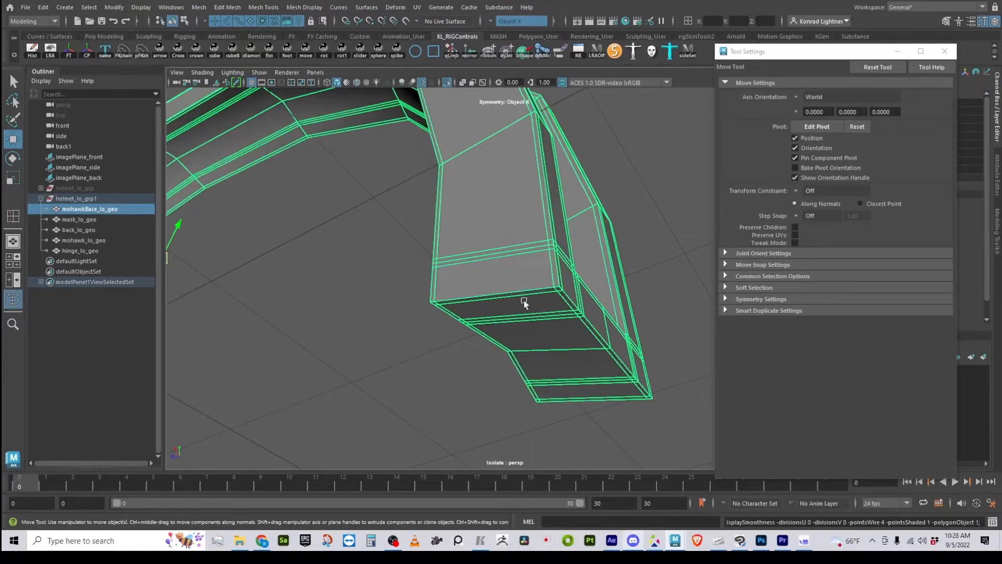
key(3)
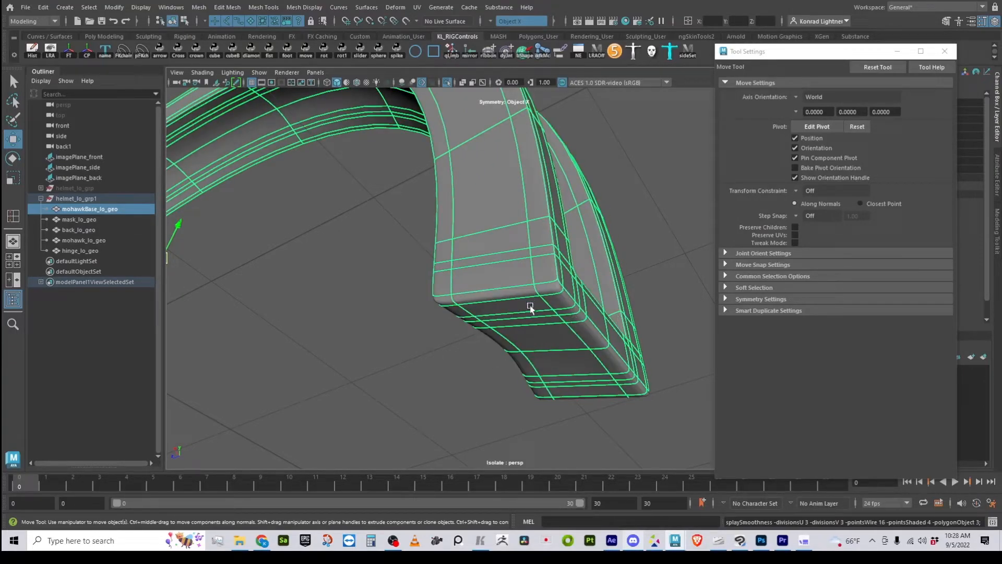
key(1)
- Insert a supporting edge loop around the mohawk base's lower end, just above its bottom edge
alt+drag(505, 356, 431, 367)
alt+right_drag(431, 367, 496, 399)
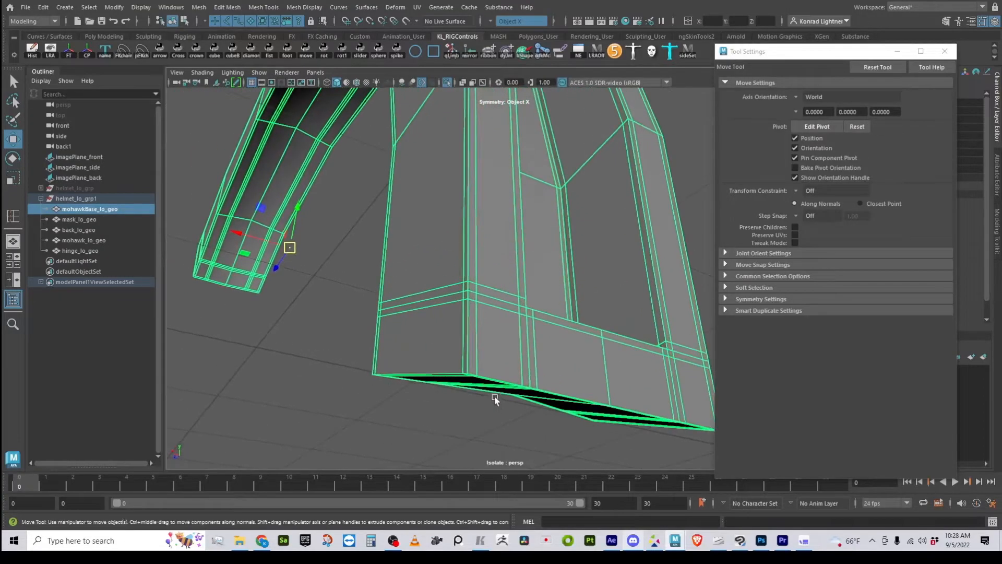
alt+drag(496, 399, 456, 342)
alt+right_drag(457, 343, 473, 311)
shift+right_drag(502, 233, 479, 299)
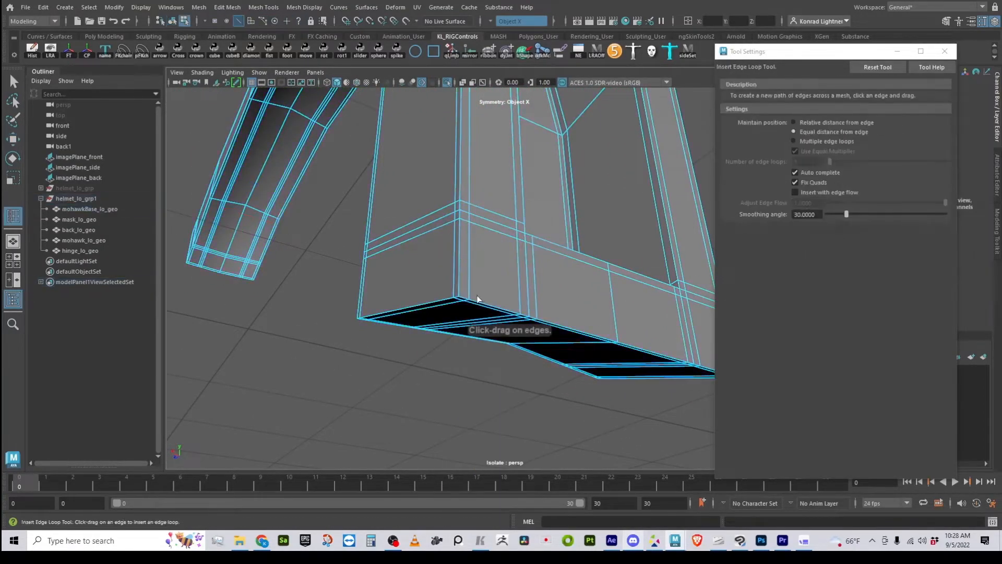
click(470, 290)
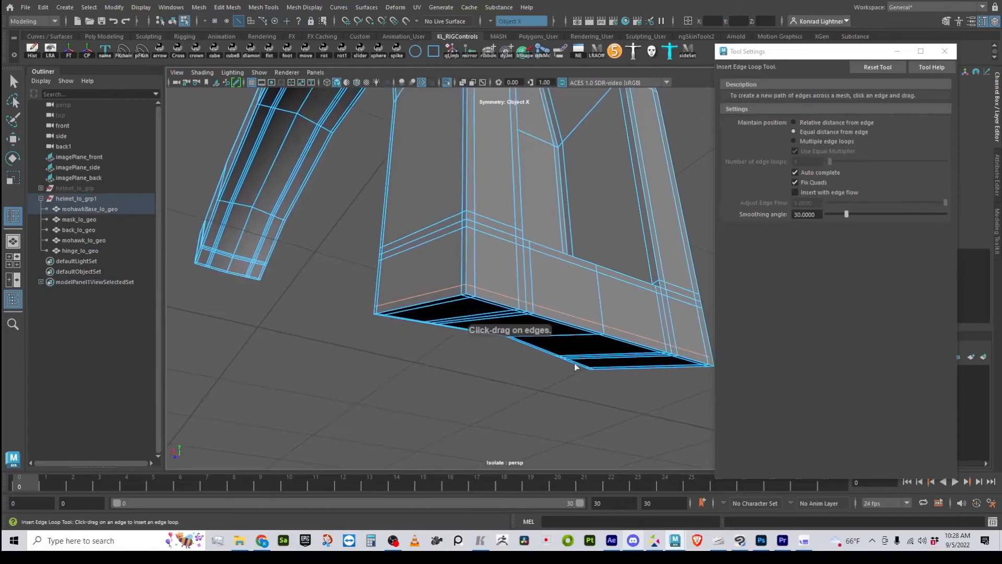
- Preview the mohawk base smoothed with the Move tool active, compare it with the unsmoothed mesh, and deselect it to inspect its ends
key(3)
key(w)
right_drag(474, 235, 522, 217)
click(484, 433)
alt+drag(561, 412, 393, 211)
alt+drag(587, 342, 537, 338)
click(490, 356)
key(1)
alt+drag(458, 363, 531, 326)
click(657, 402)
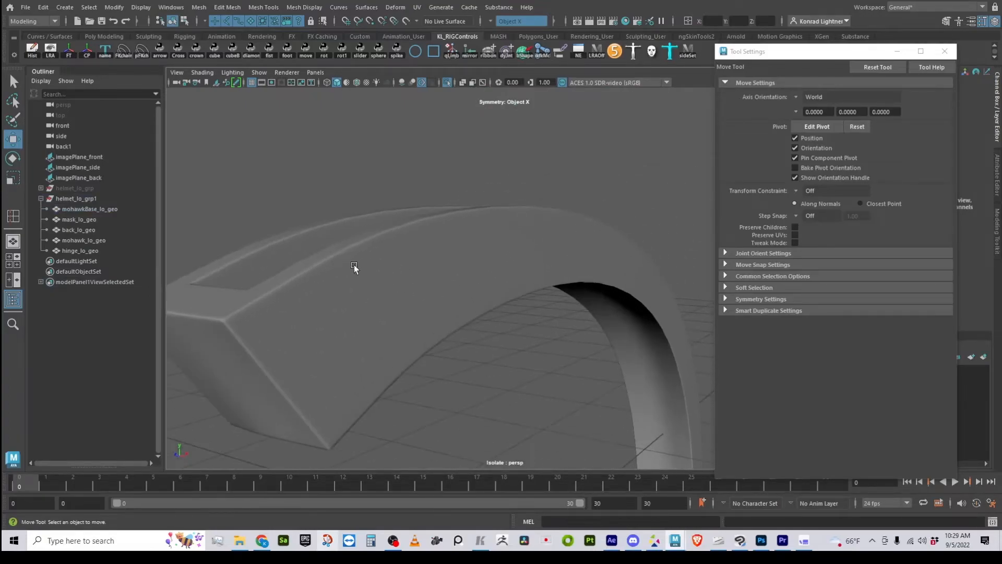
- Turn off isolated viewing to show the whole helmet and select the mask
alt+drag(437, 320, 412, 343)
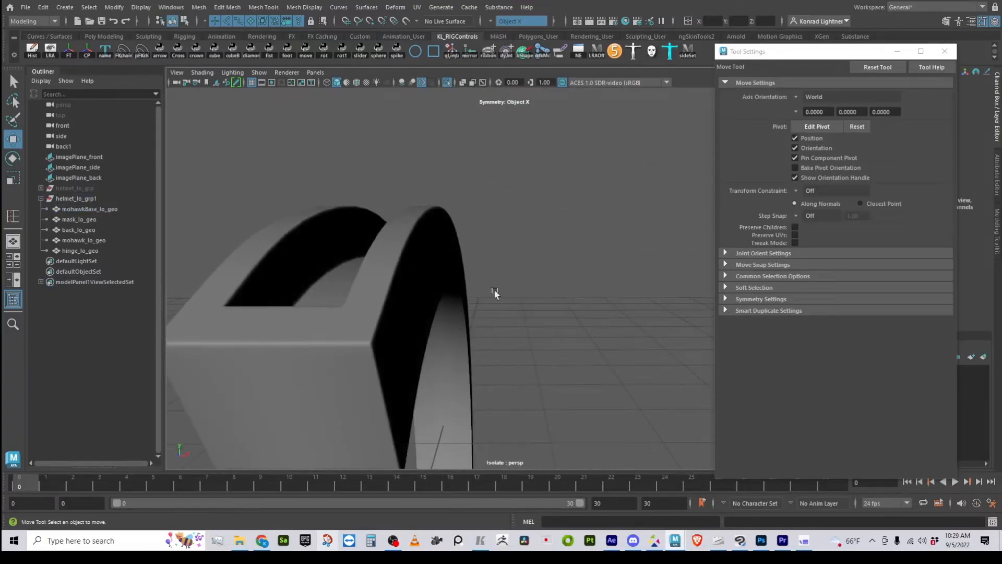
alt+right_drag(486, 284, 605, 114)
click(447, 83)
alt+right_drag(589, 301, 429, 339)
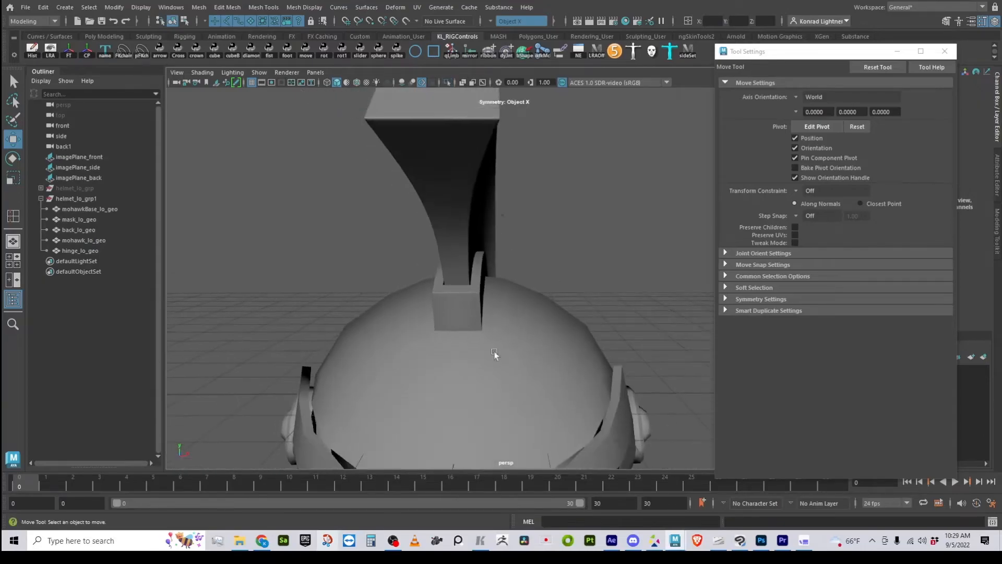
alt+drag(429, 340, 438, 371)
alt+right_drag(437, 371, 354, 367)
alt+drag(356, 368, 398, 358)
alt+right_drag(399, 358, 519, 283)
alt+drag(519, 283, 448, 358)
click(581, 264)
click(519, 347)
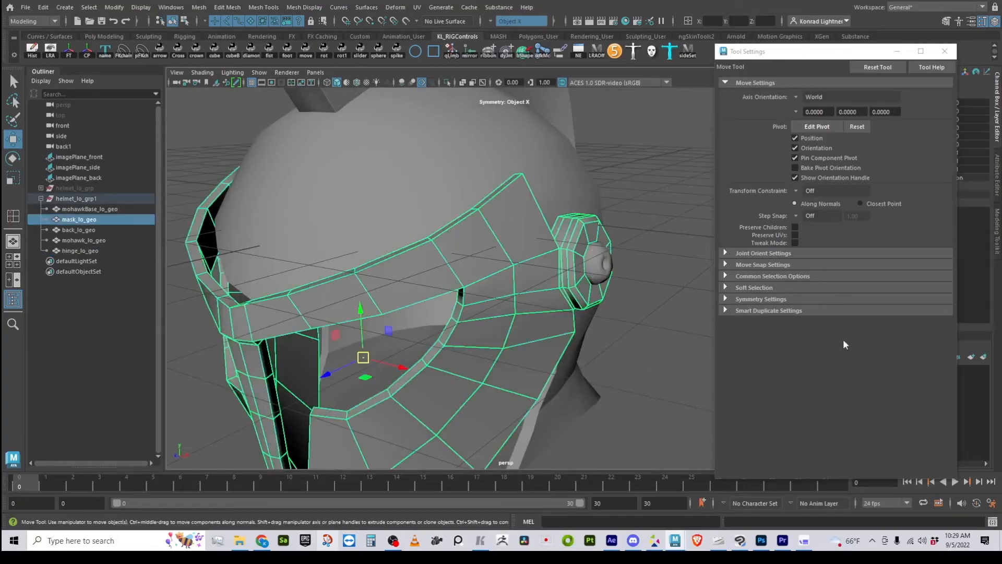